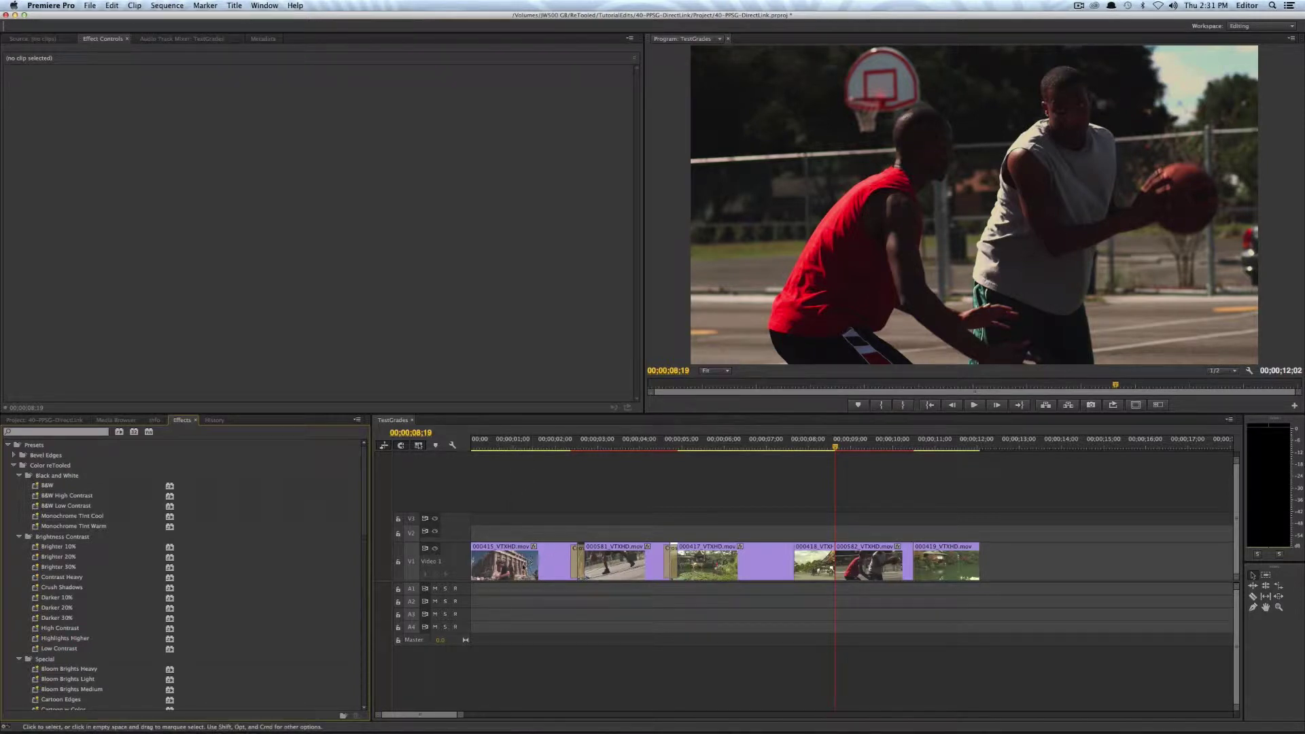
Step: Select clip 000415_VTXHD.mov on V1 to view its default Motion, Opacity and Time Remapping properties
click(516, 447)
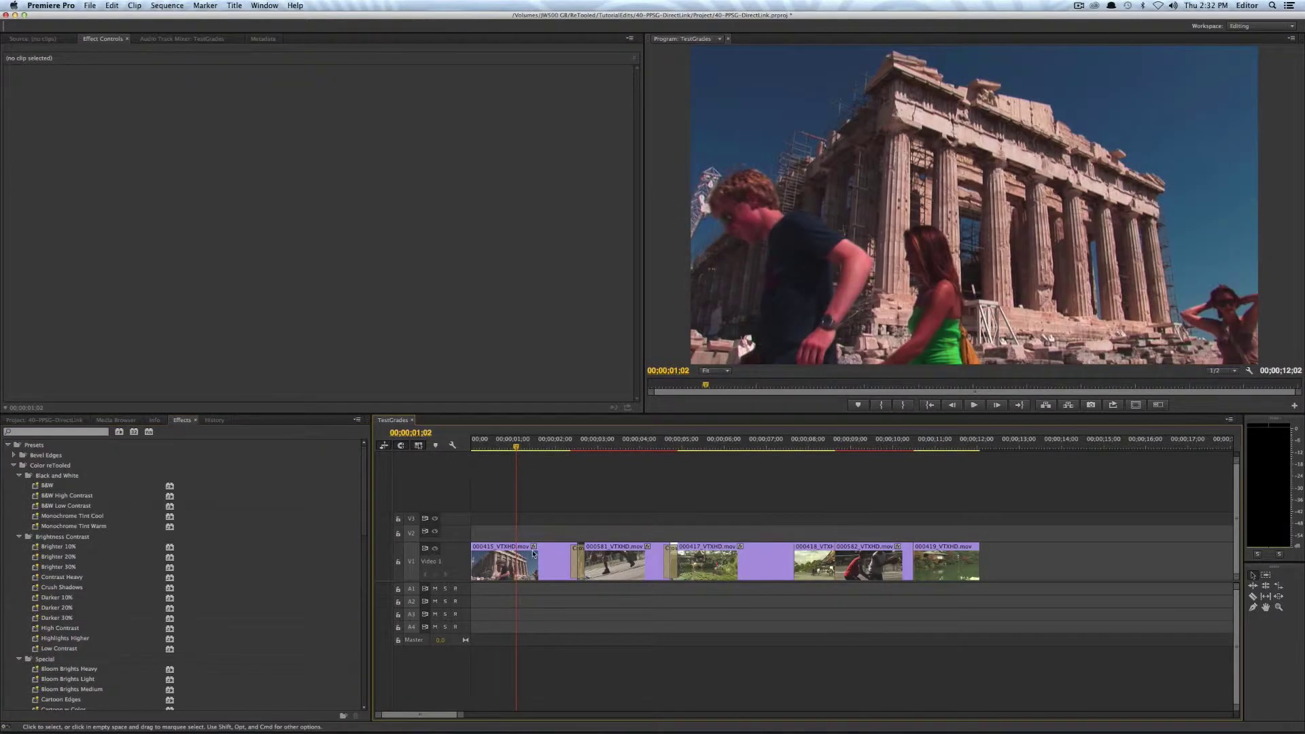
click(525, 562)
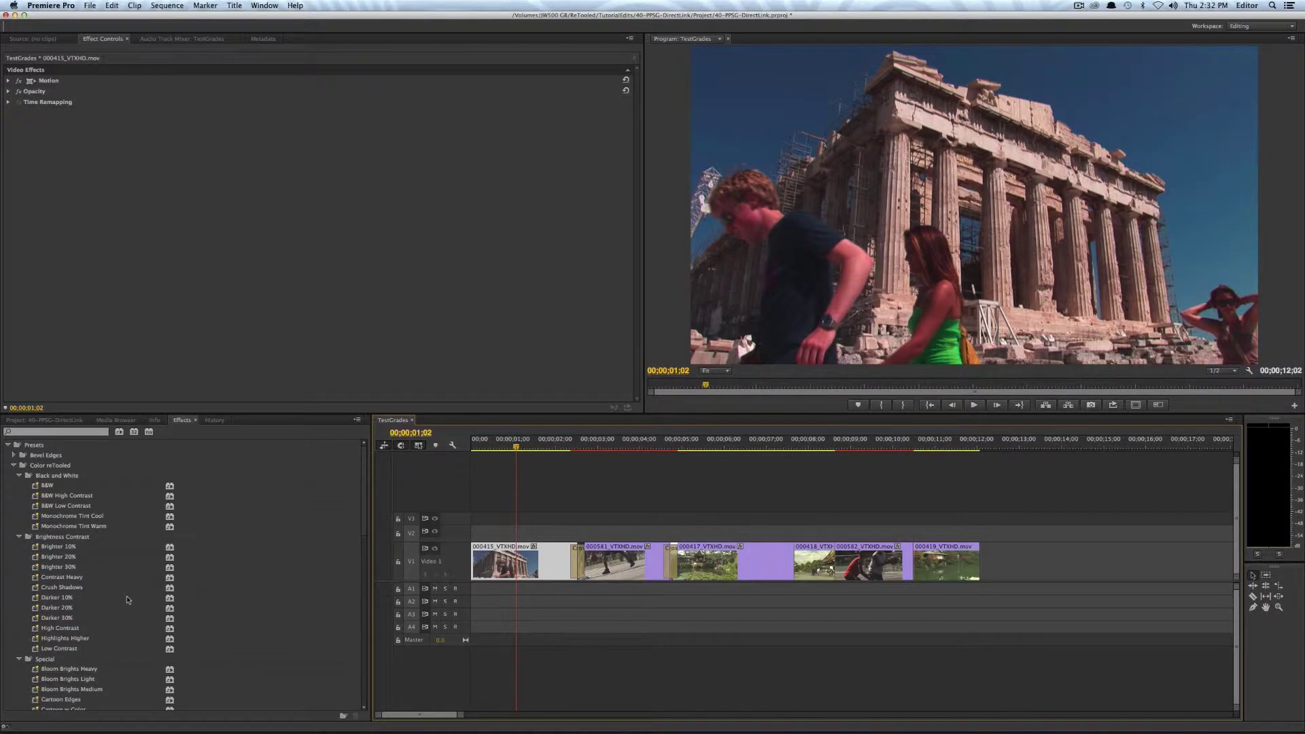
Step: Apply the Bloom Brights Heavy preset to clip 000415 and scrub to one second in
scroll(117, 604, down, 3)
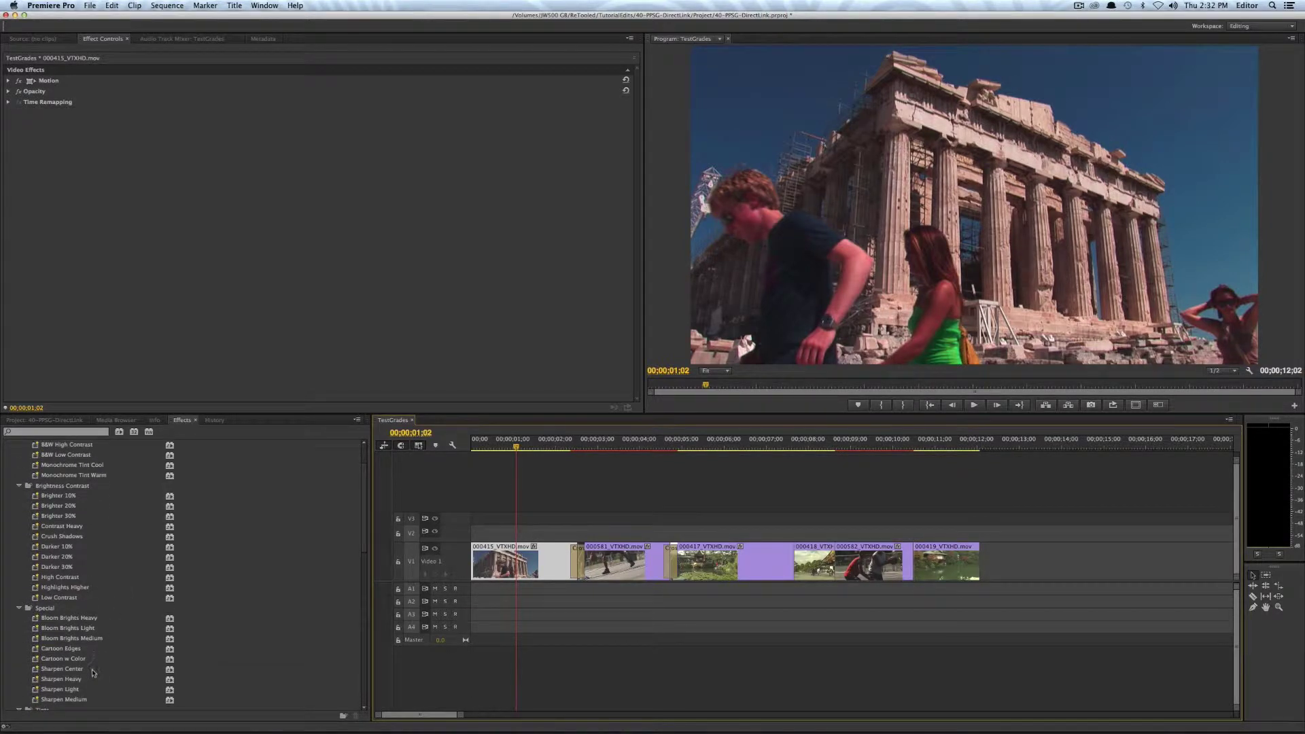
scroll(92, 677, down, 1)
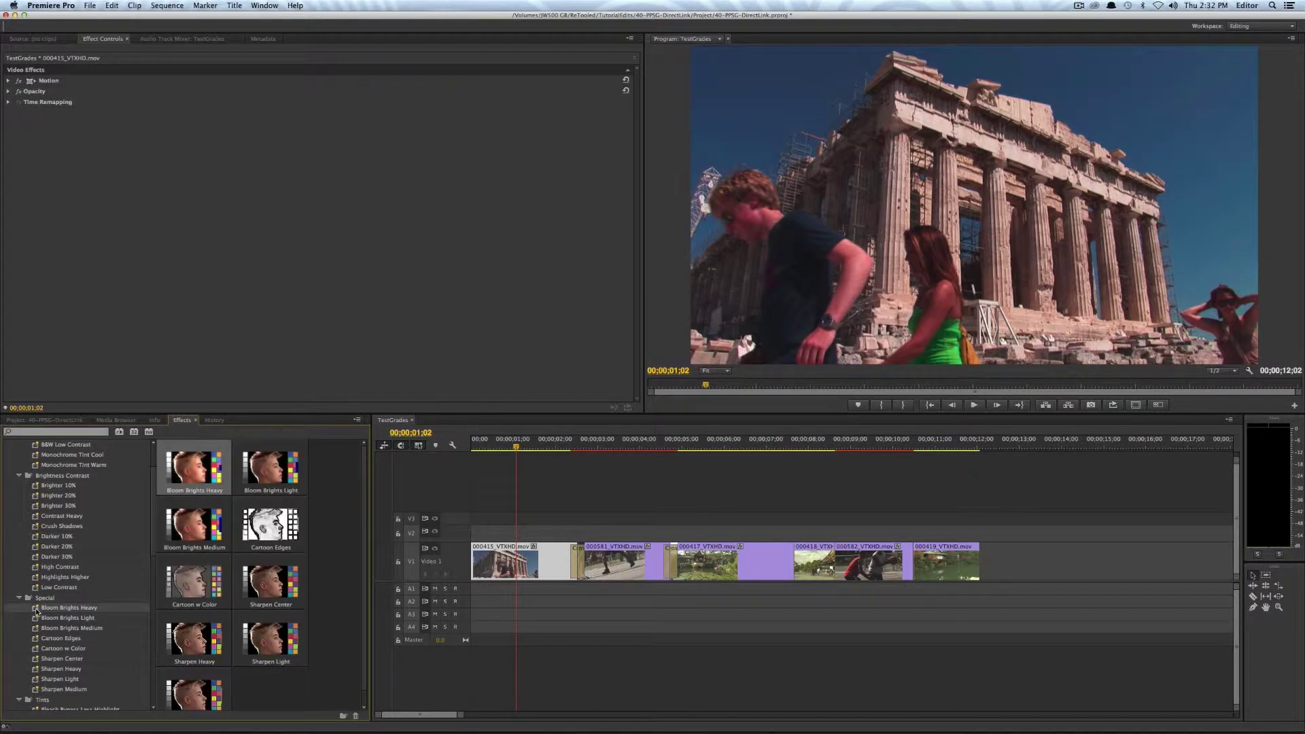
drag(36, 610, 515, 552)
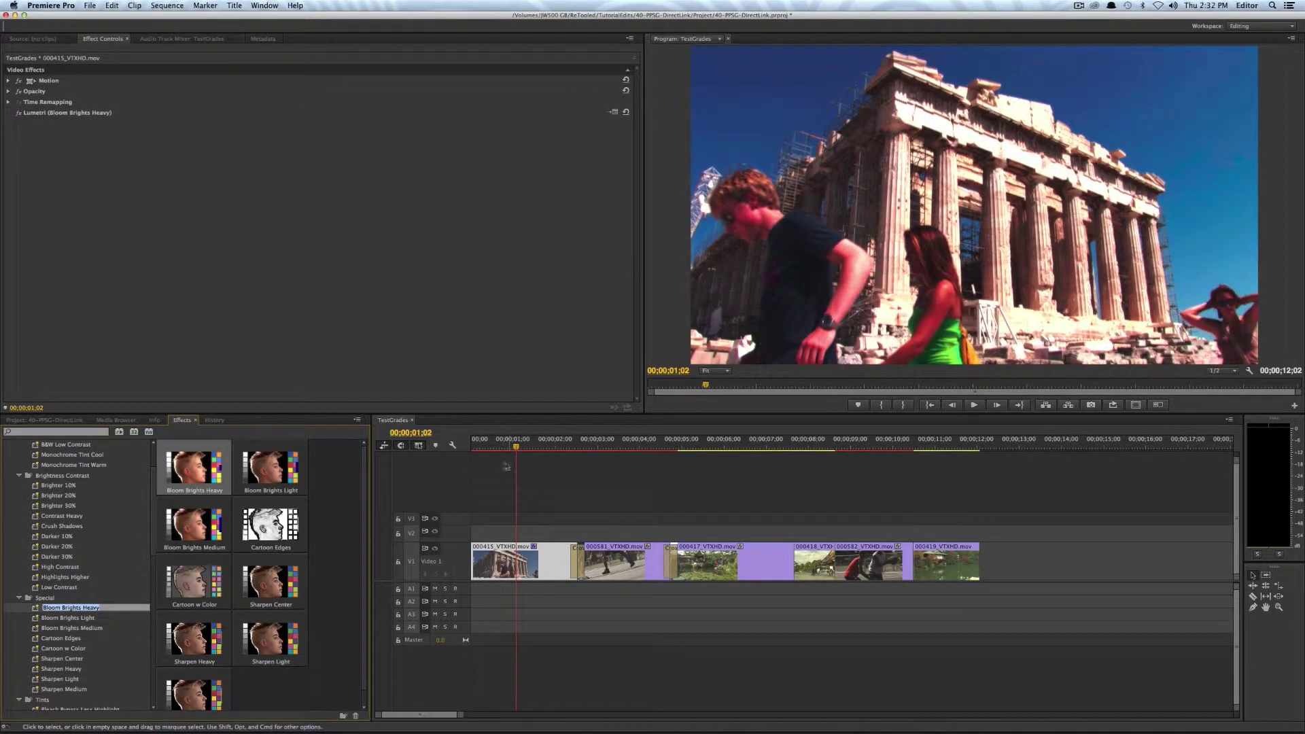
drag(621, 442, 513, 442)
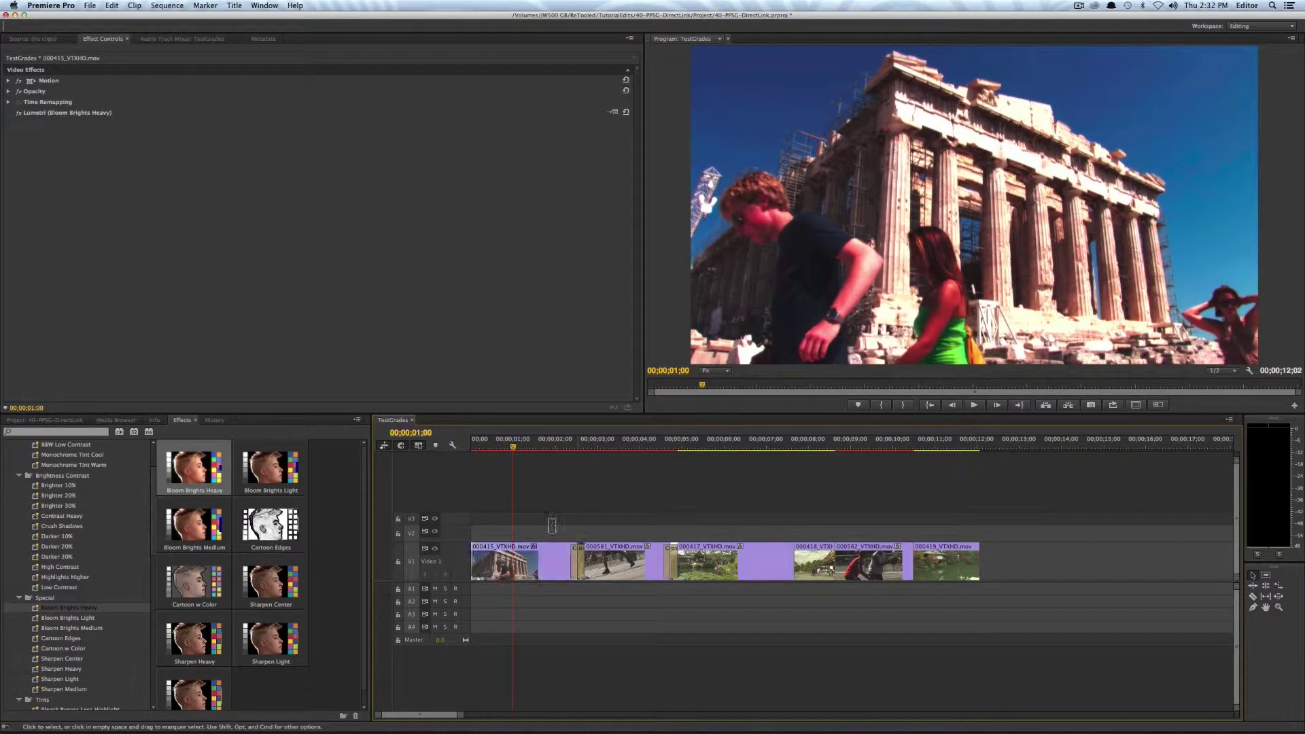
Step: Toggle the Bloom Brights Heavy effect off to compare, then delete it from the clip
click(18, 112)
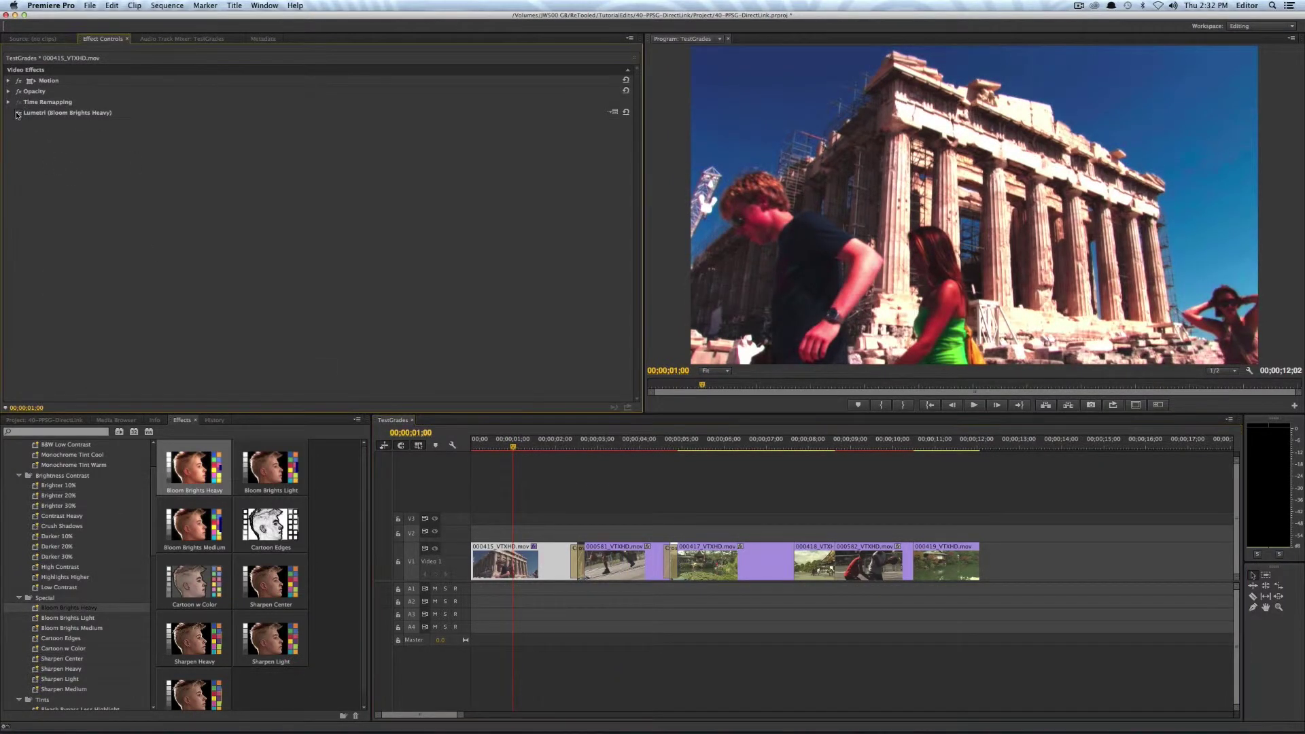
click(61, 113)
key(Delete)
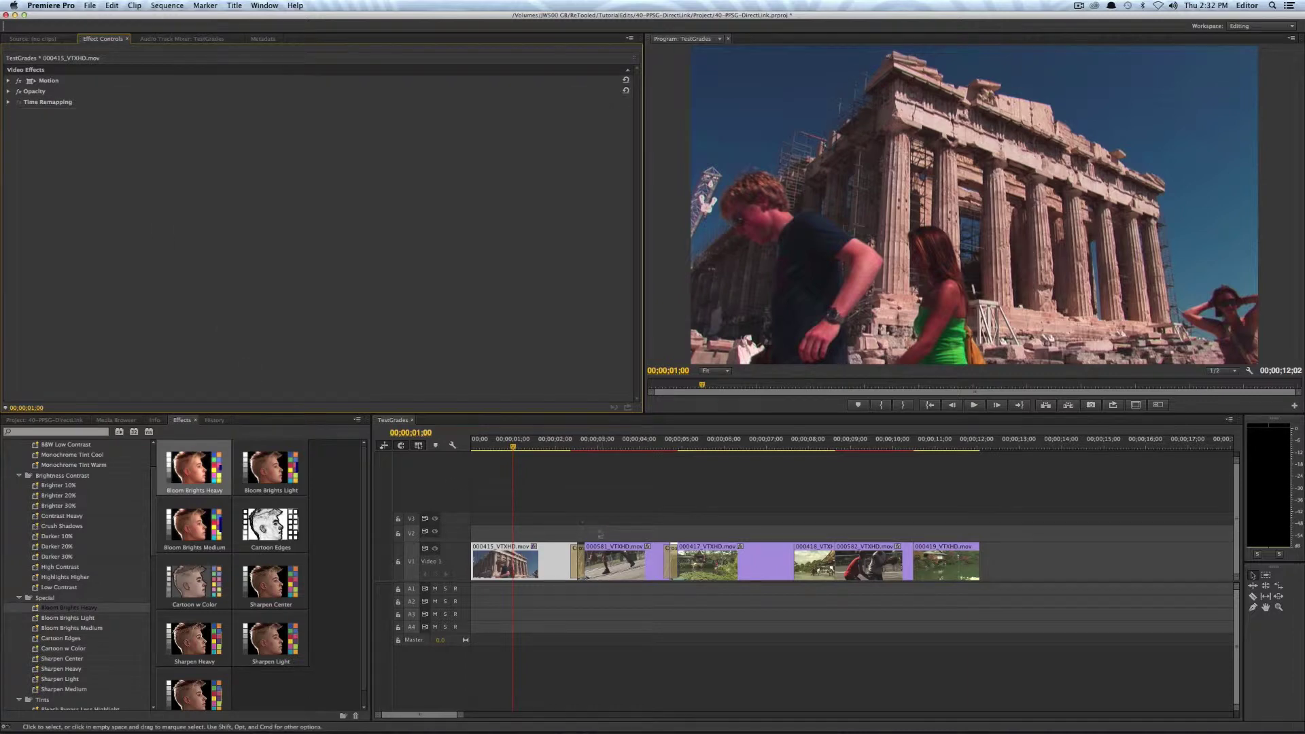
click(569, 521)
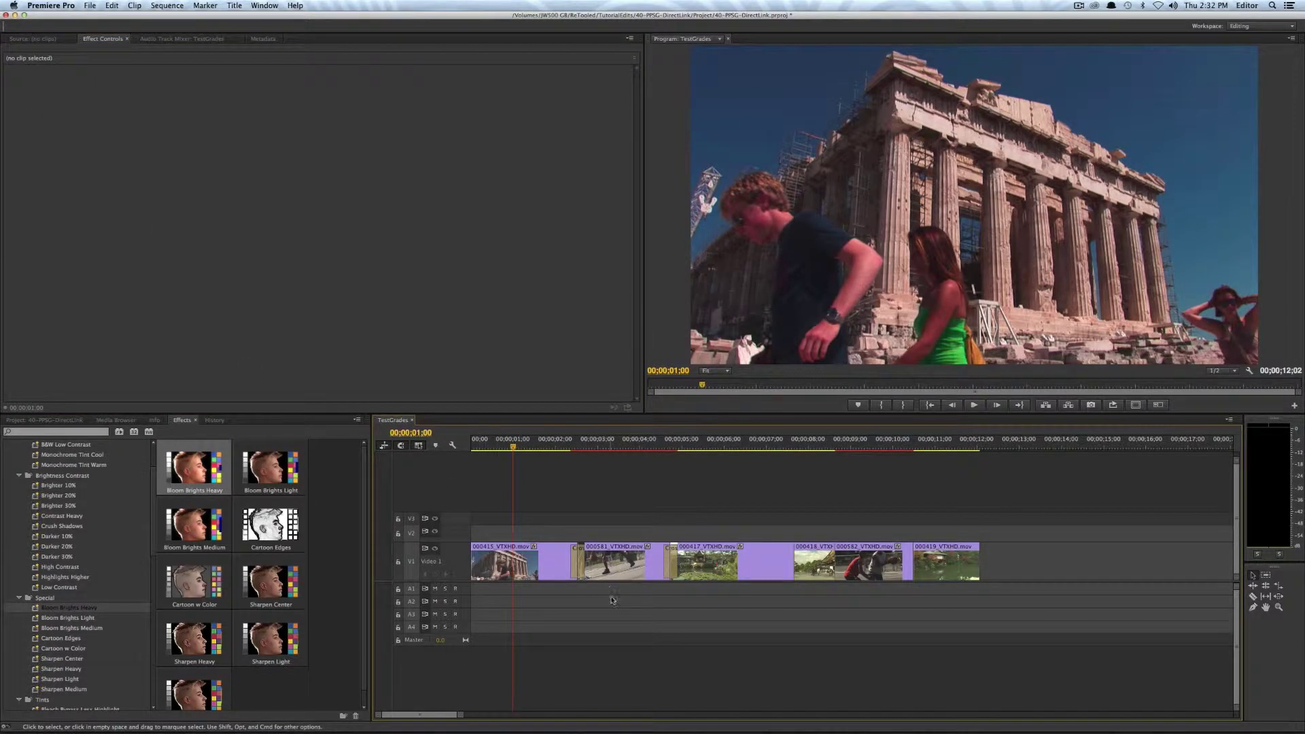
Step: Add Adjustment Layers on V2 trimmed to clips 000415 and 000581, then select both
click(51, 421)
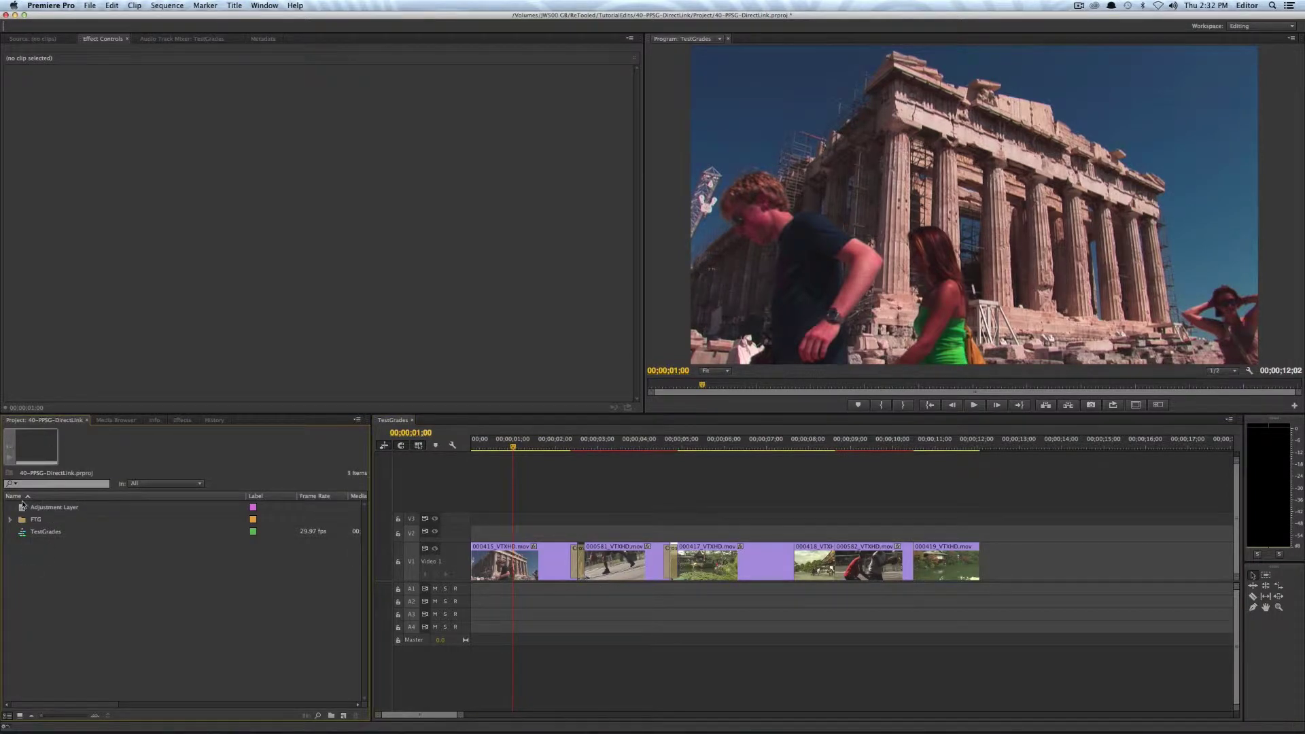
drag(23, 505, 468, 540)
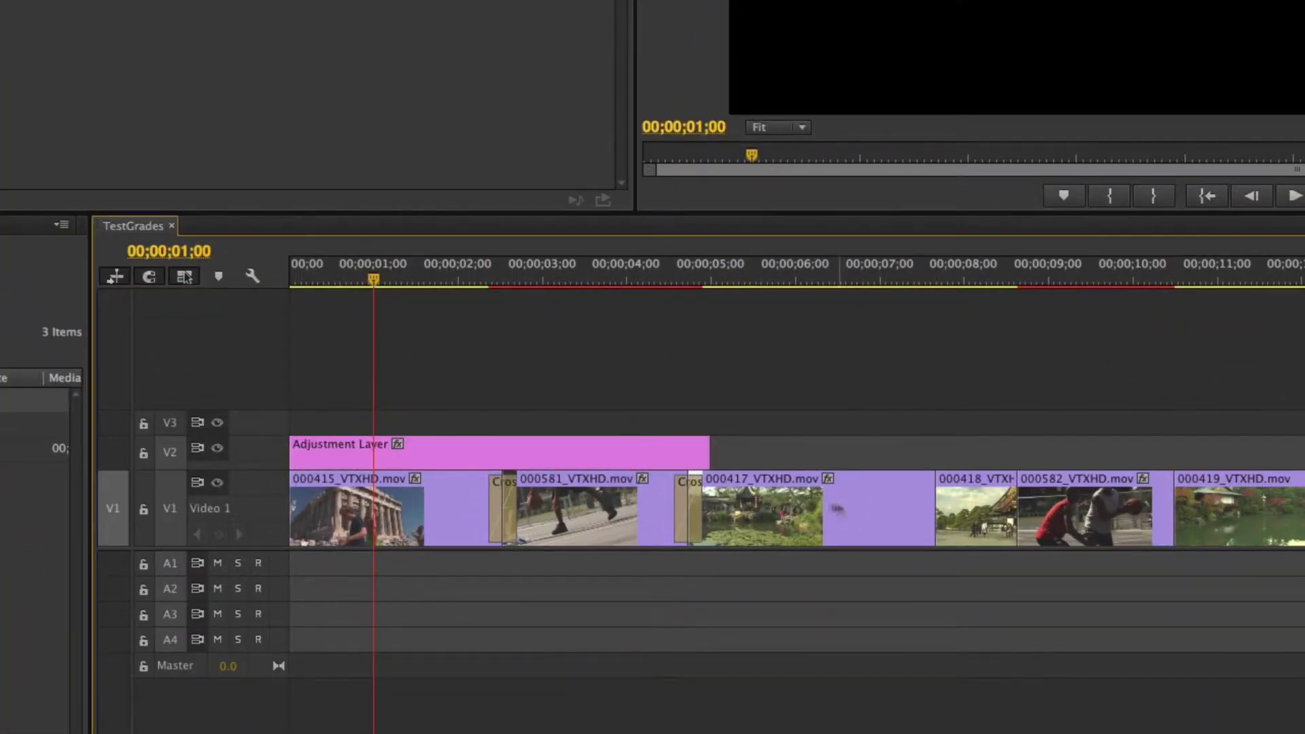
mouse_move(710, 452)
mouse_down()
mouse_move(502, 462)
mouse_move(687, 443)
mouse_move(670, 455)
mouse_move(691, 458)
mouse_move(687, 446)
mouse_move(706, 443)
mouse_move(688, 443)
mouse_up()
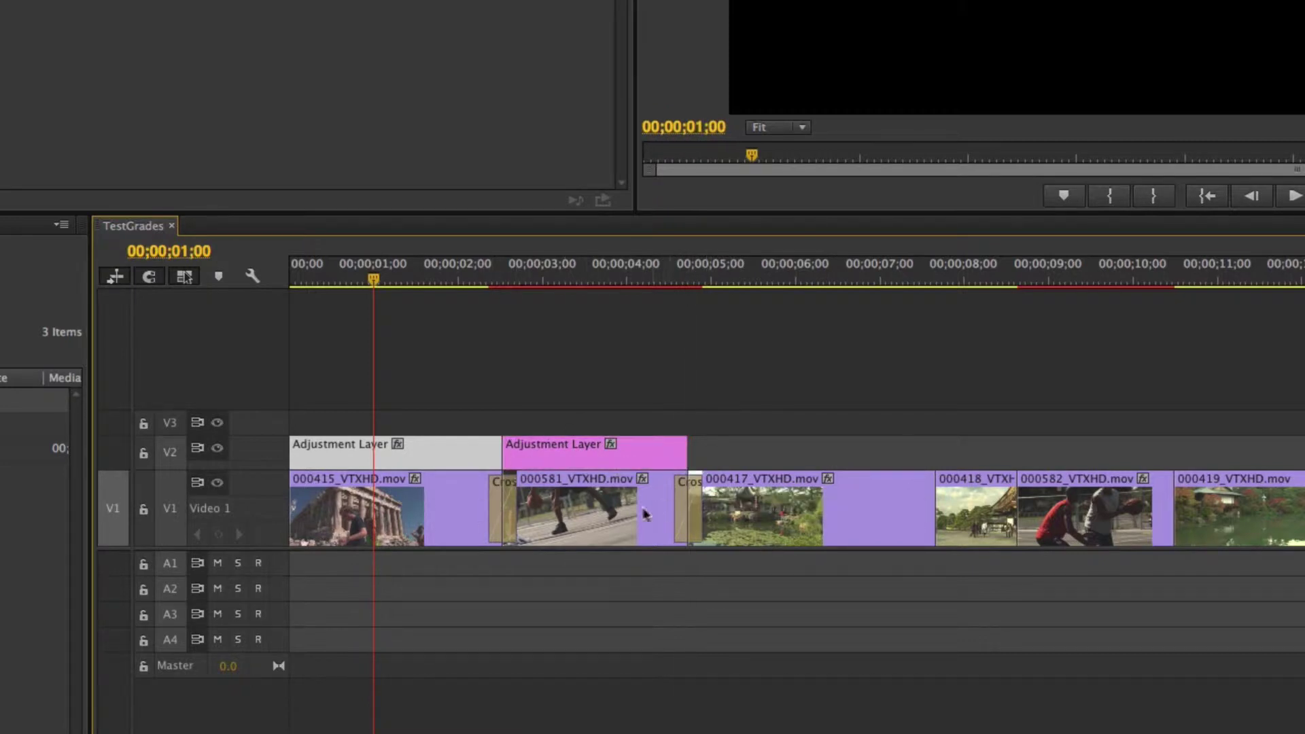
drag(781, 403, 445, 454)
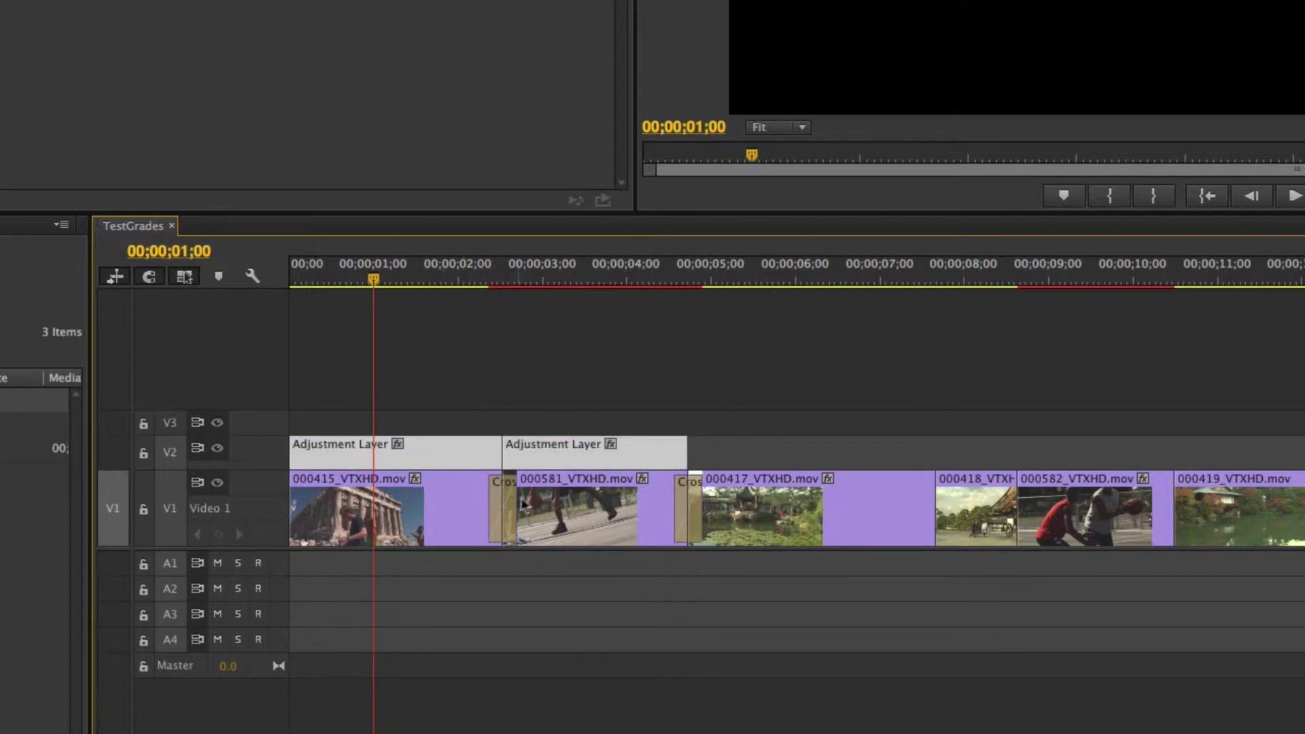
Step: Delete both V2 adjustment layers and duplicate all V1 clips up onto V2
key(Delete)
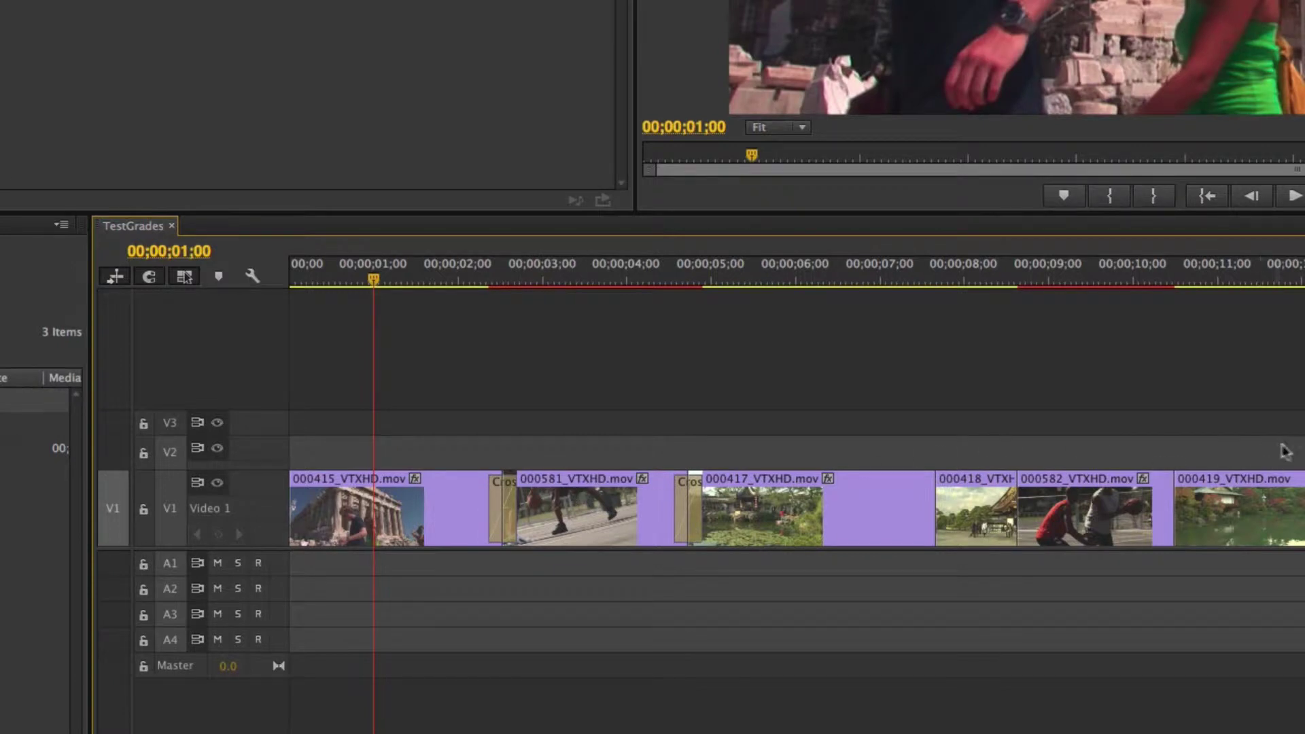
key(ctrl+a)
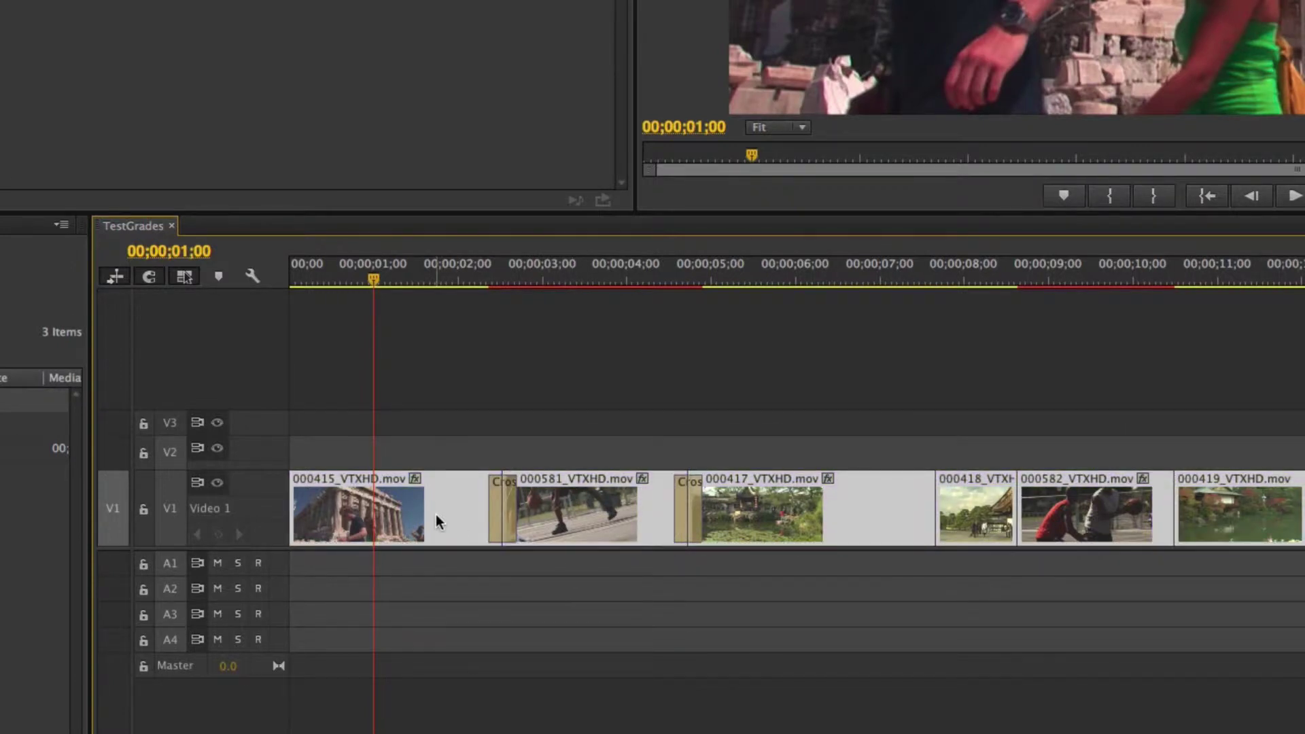
drag(435, 514, 418, 456)
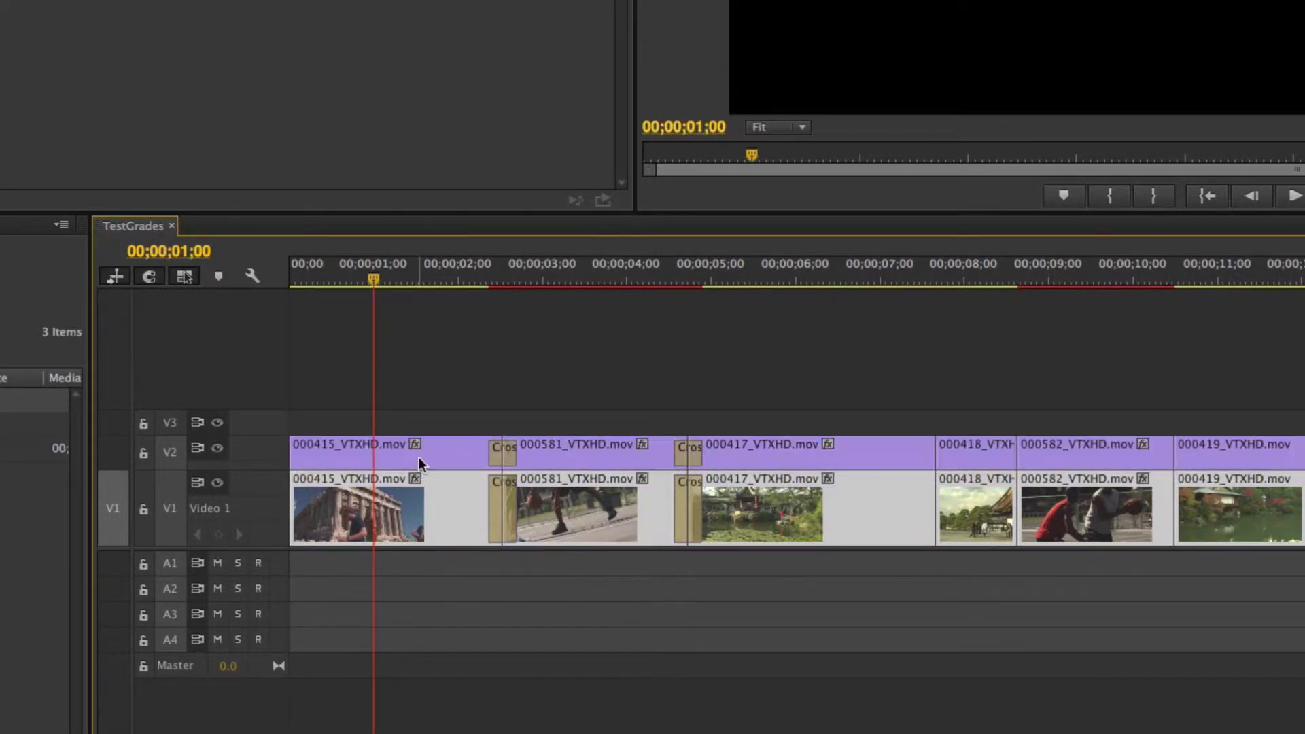
click(473, 408)
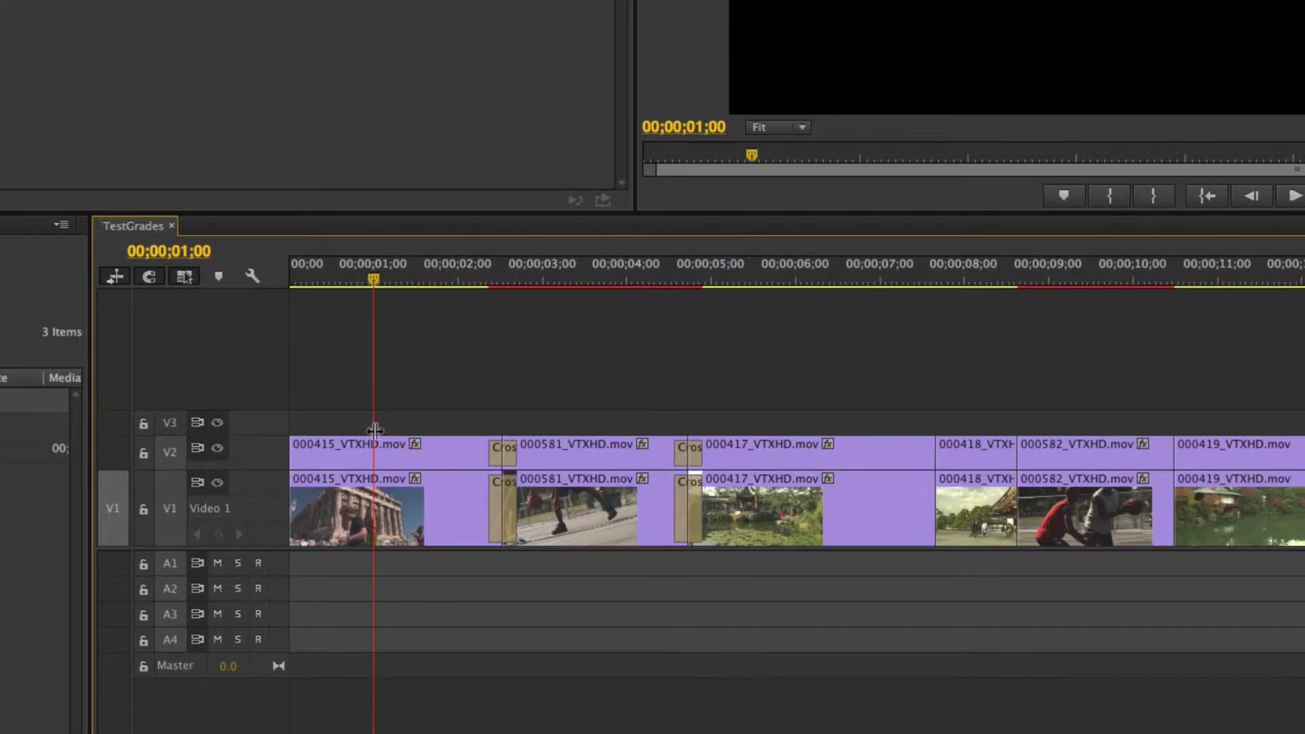
Step: Delete the V2 duplicates and copy the V1 clips, 000415 through 000419, up to V2 again
mouse_move(374, 430)
mouse_down()
mouse_move(408, 458)
mouse_move(385, 453)
mouse_up()
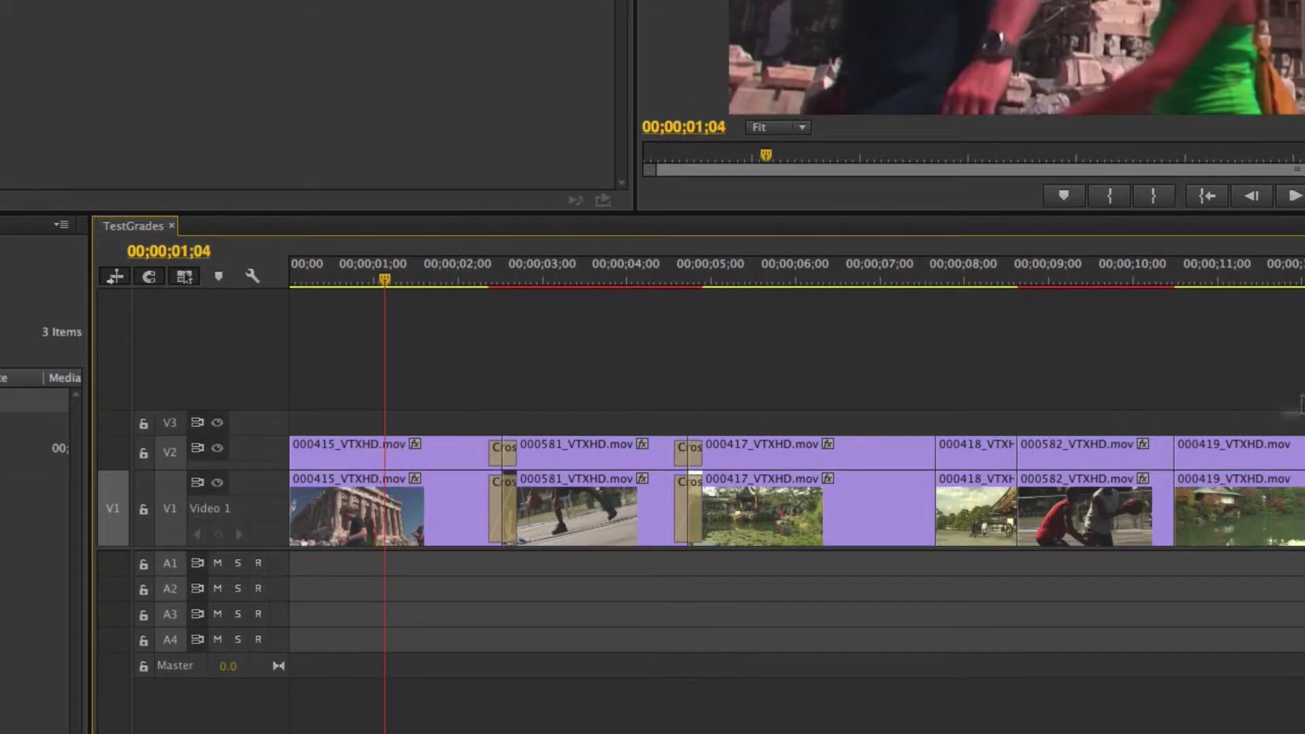
drag(1300, 403, 353, 452)
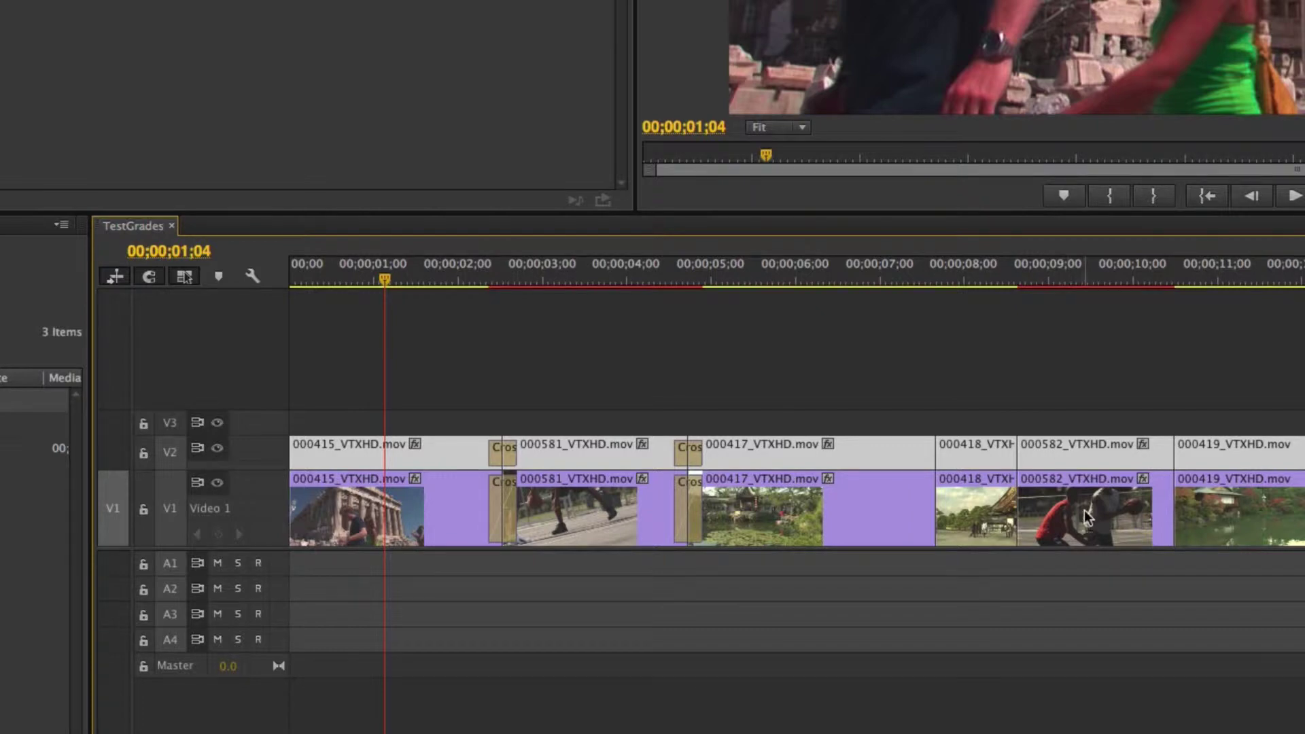
key(Delete)
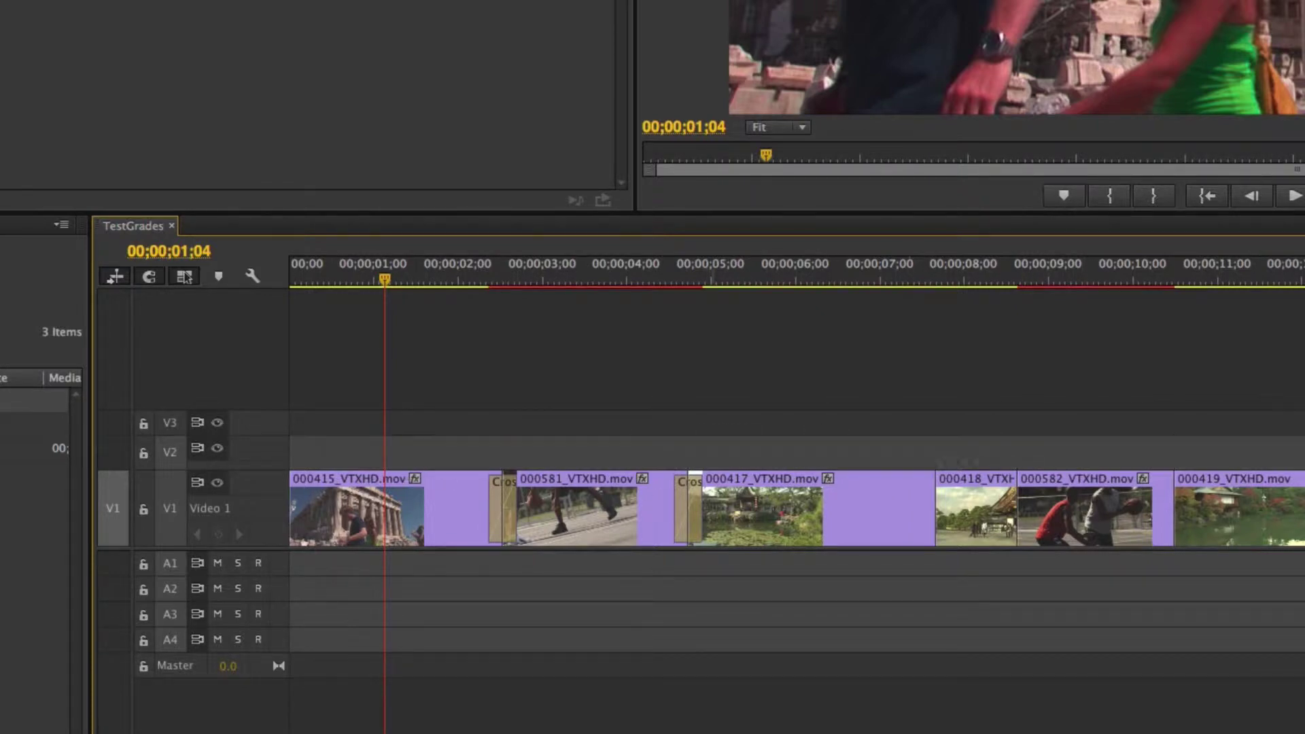
drag(1301, 429, 415, 452)
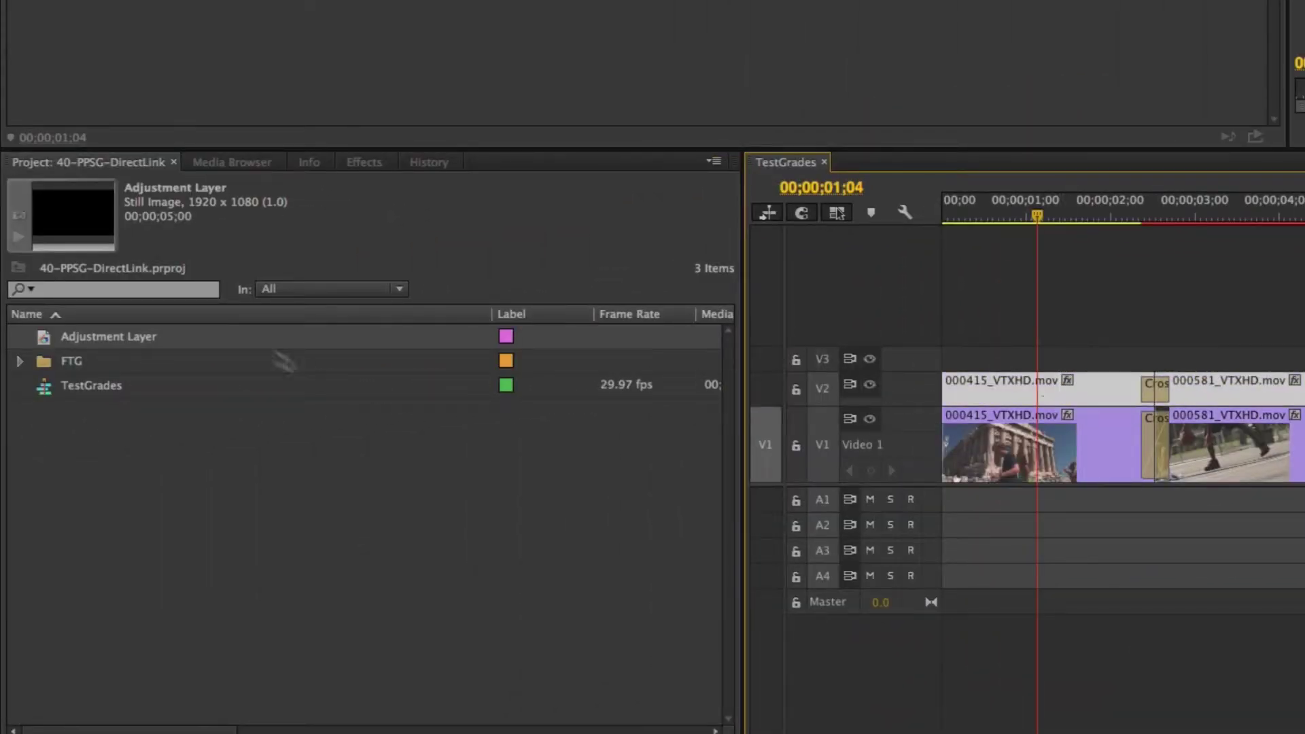
Step: Replace every V2 copy with an Adjustment Layer and select all the V2 adjustment layers
drag(43, 340, 999, 398)
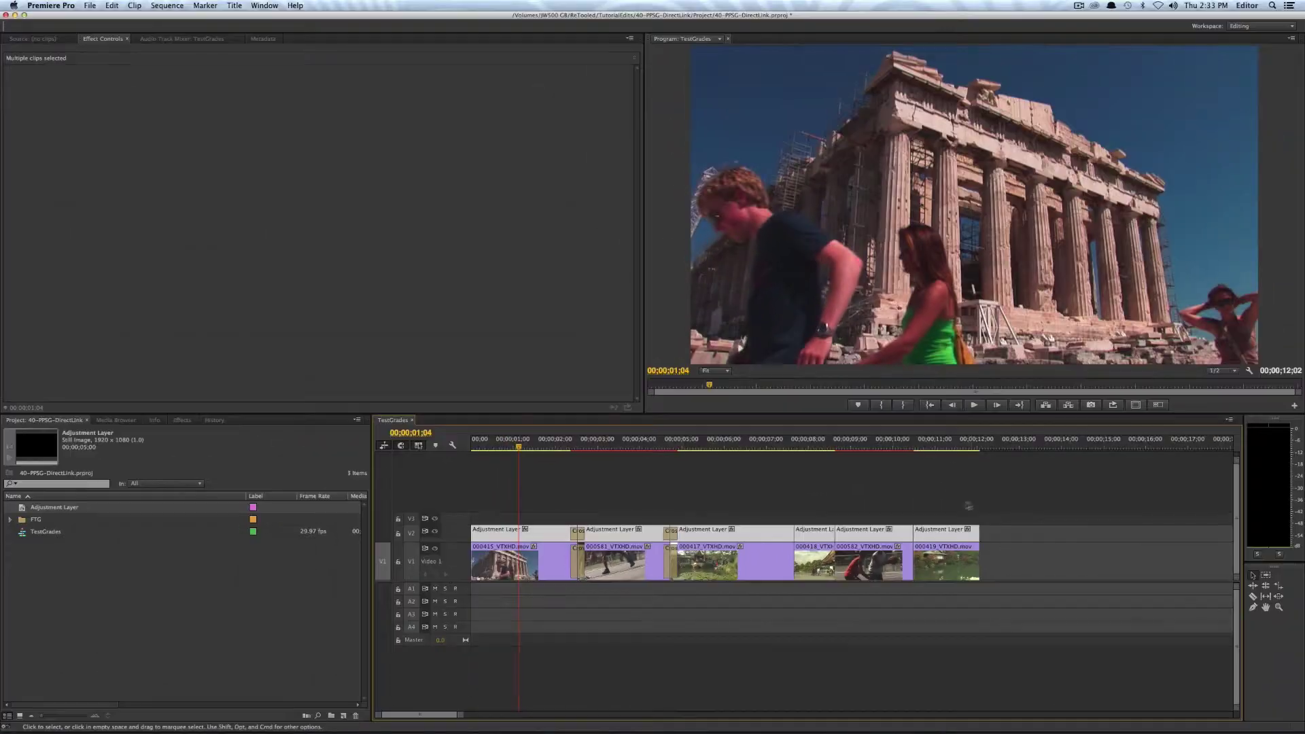
drag(1265, 278, 249, 315)
drag(482, 523, 495, 532)
click(111, 7)
Step: Remove the video and audio effects from the selected V2 adjustment layers, keeping Motion and Opacity
mouse_move(135, 5)
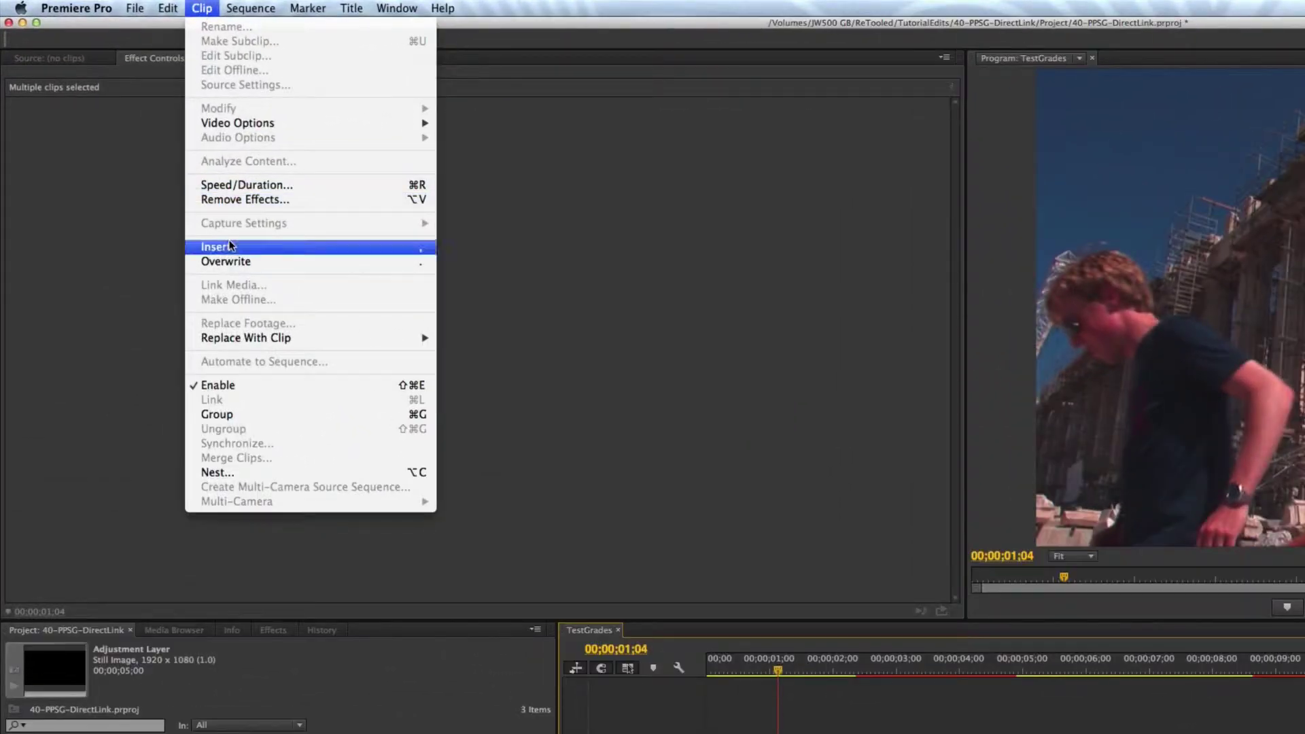
click(245, 200)
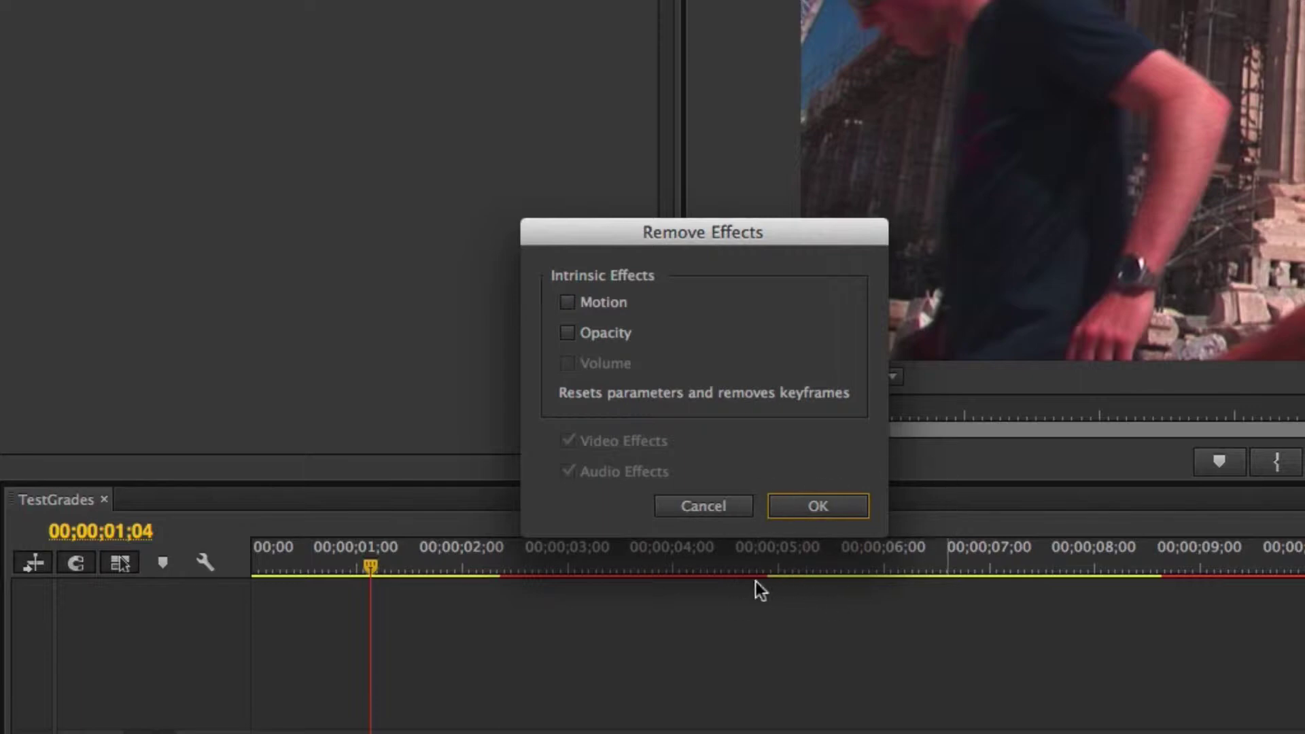
click(839, 511)
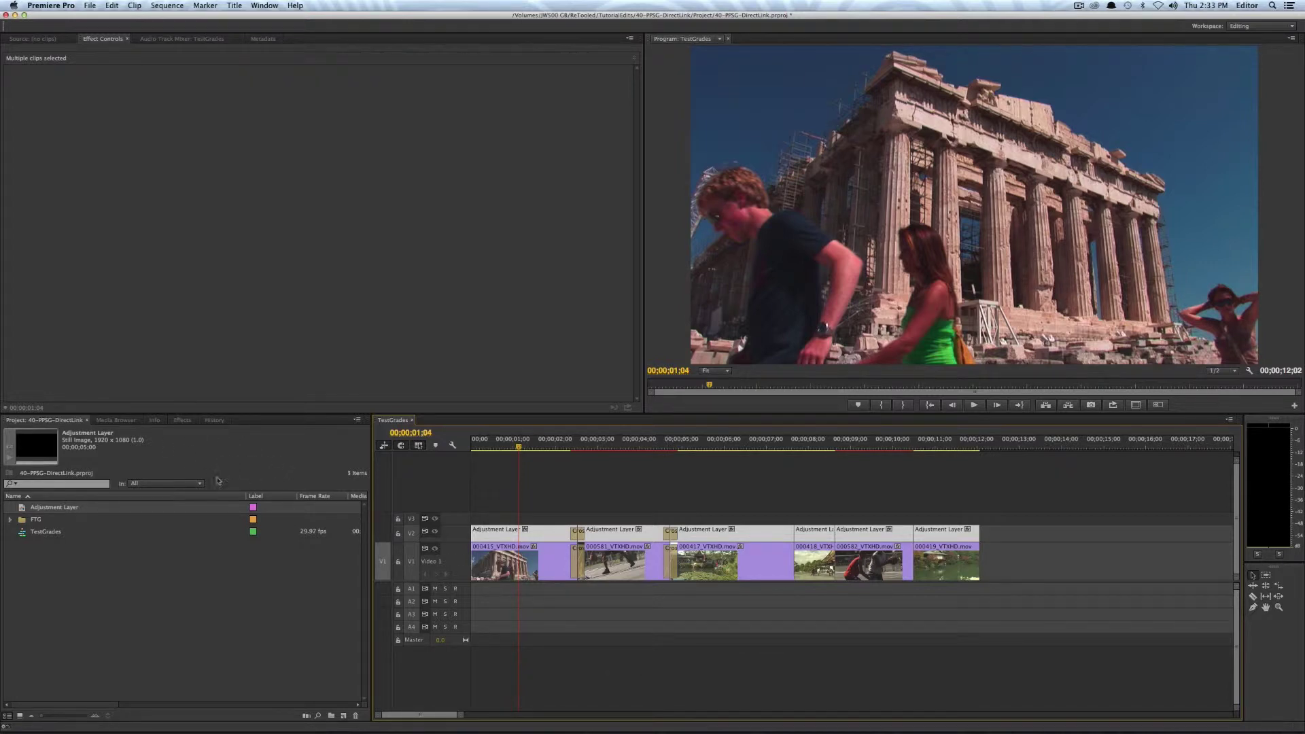
Step: Apply the Lumetri Cool Shadow Warm Highlight High Contrast look to the Parthenon shot's adjustment layer
click(182, 421)
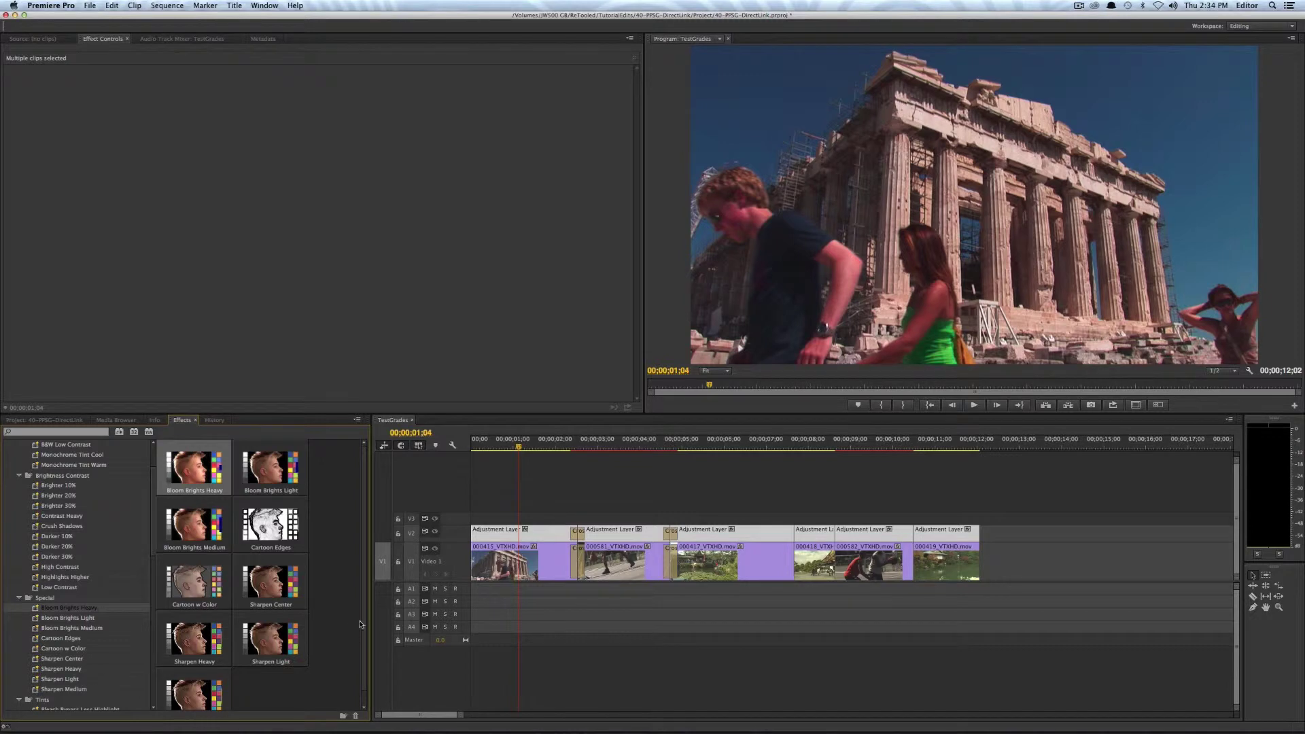
scroll(360, 625, down, 1)
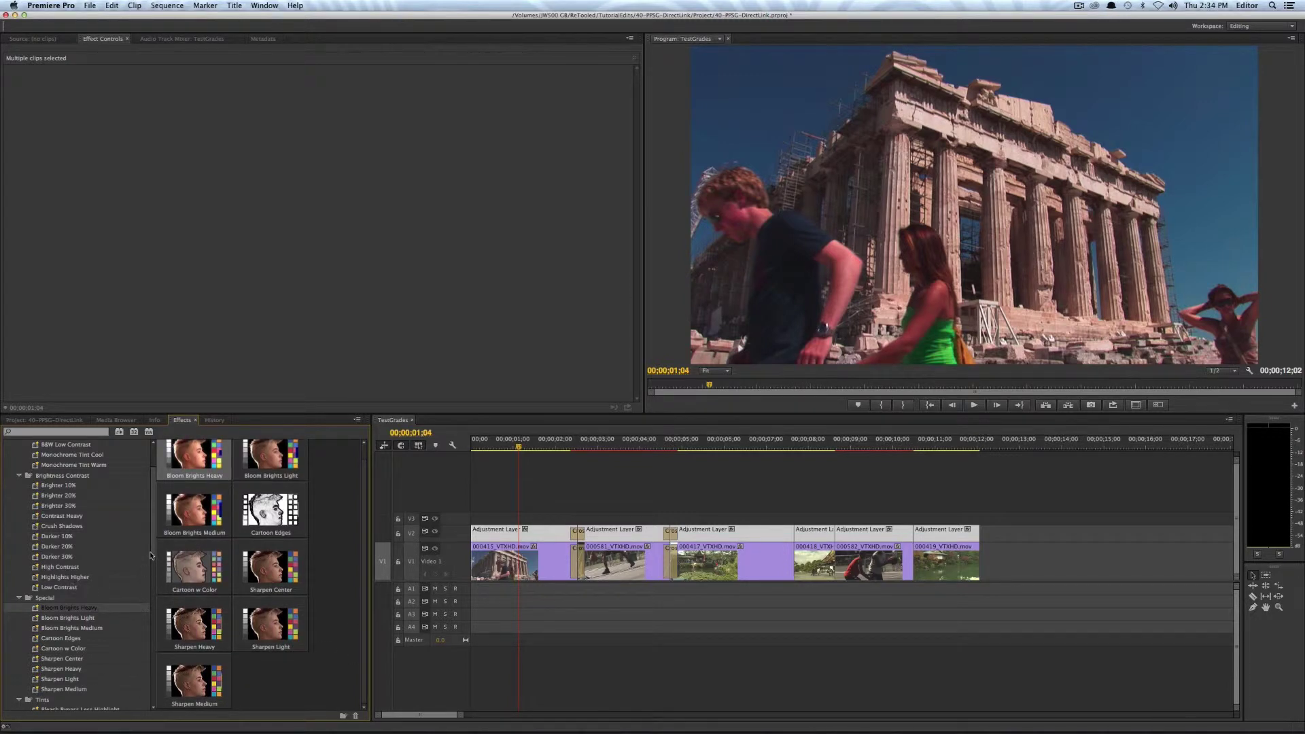
scroll(82, 578, down, 8)
click(43, 454)
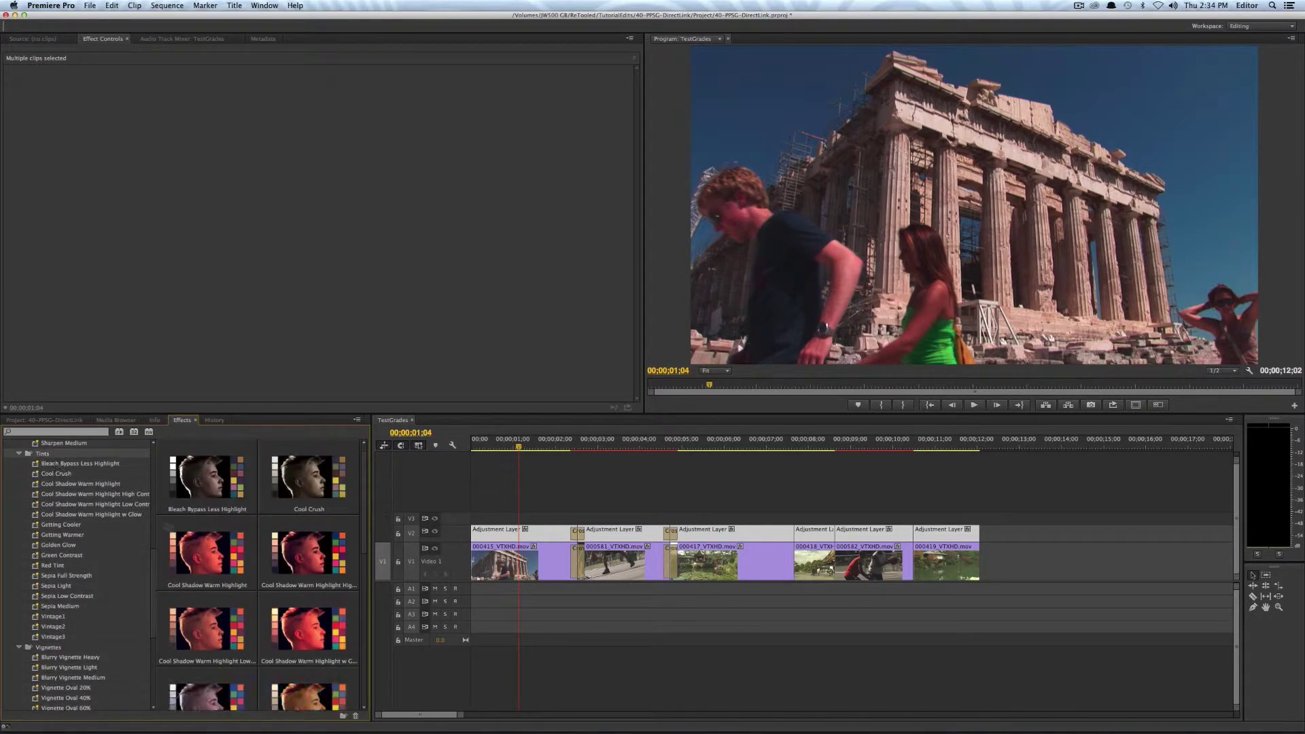
drag(319, 564, 495, 531)
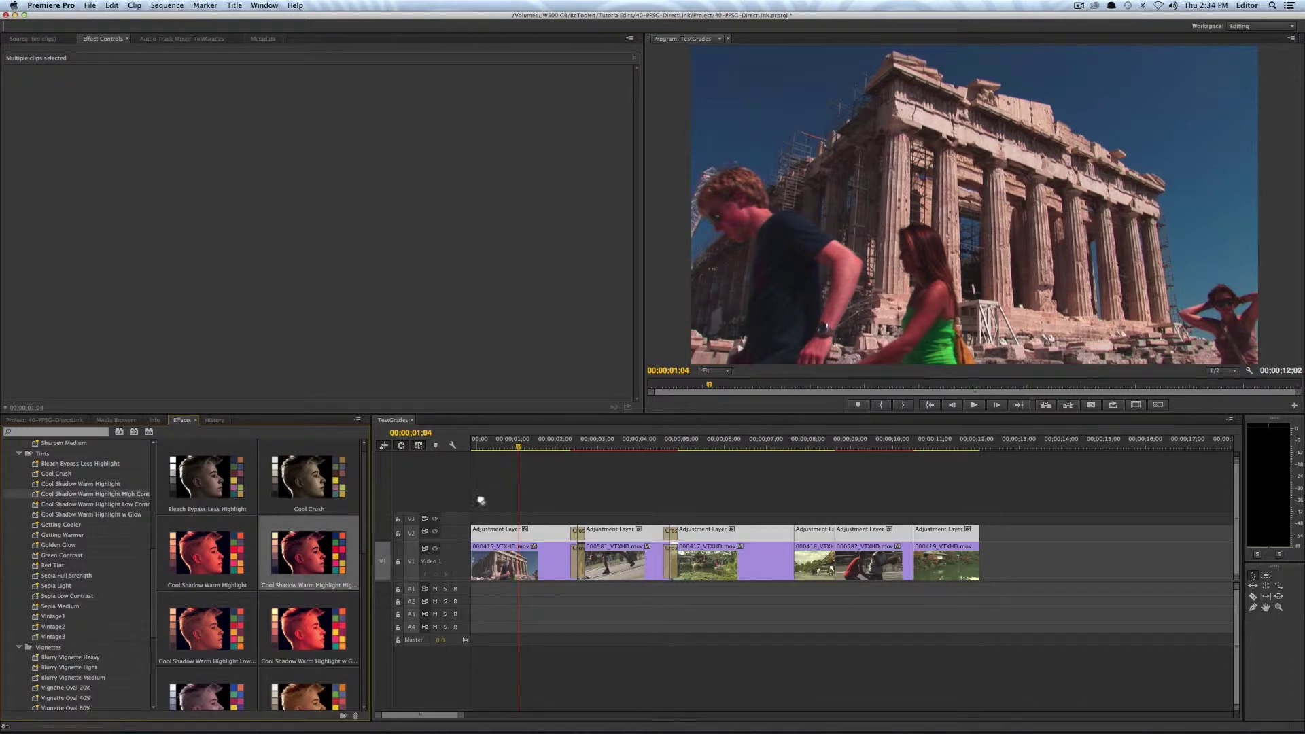
click(491, 533)
drag(311, 569, 497, 530)
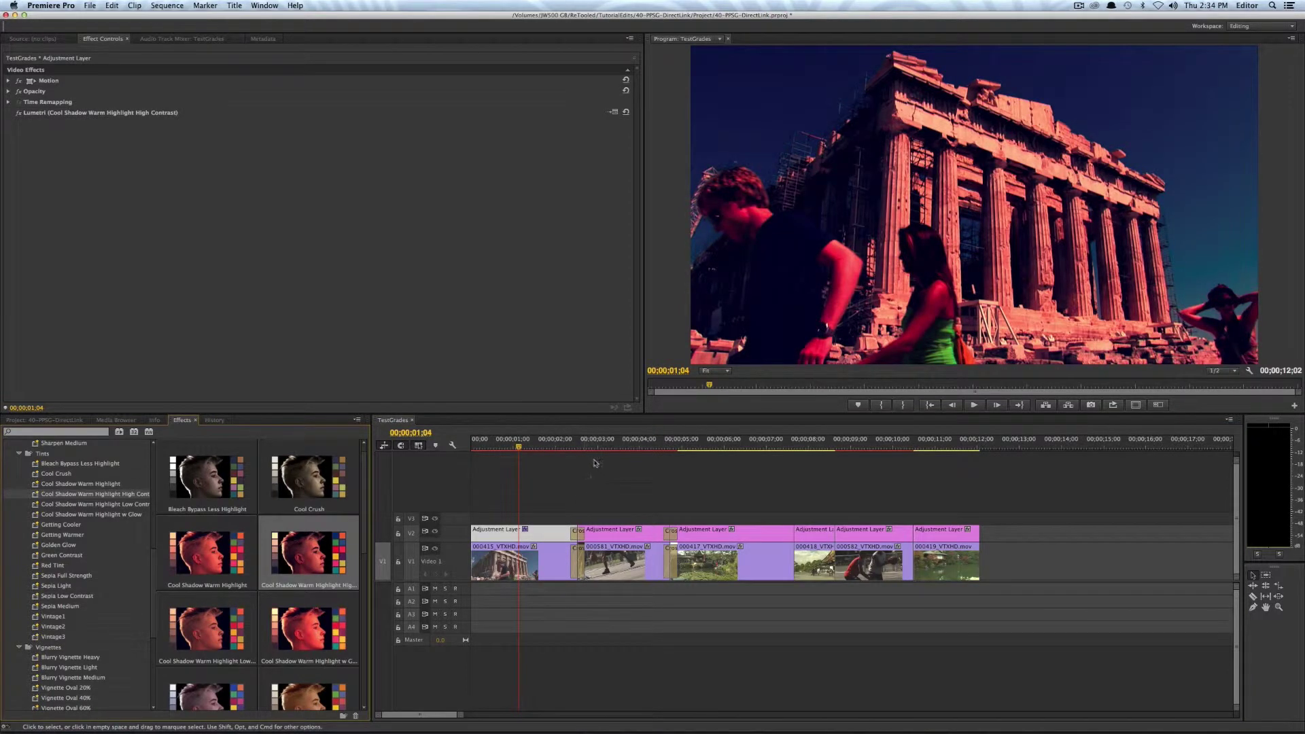
Step: Apply the Getting Cooler look to the basketball shot's adjustment layer and toggle V2 output to compare
click(614, 448)
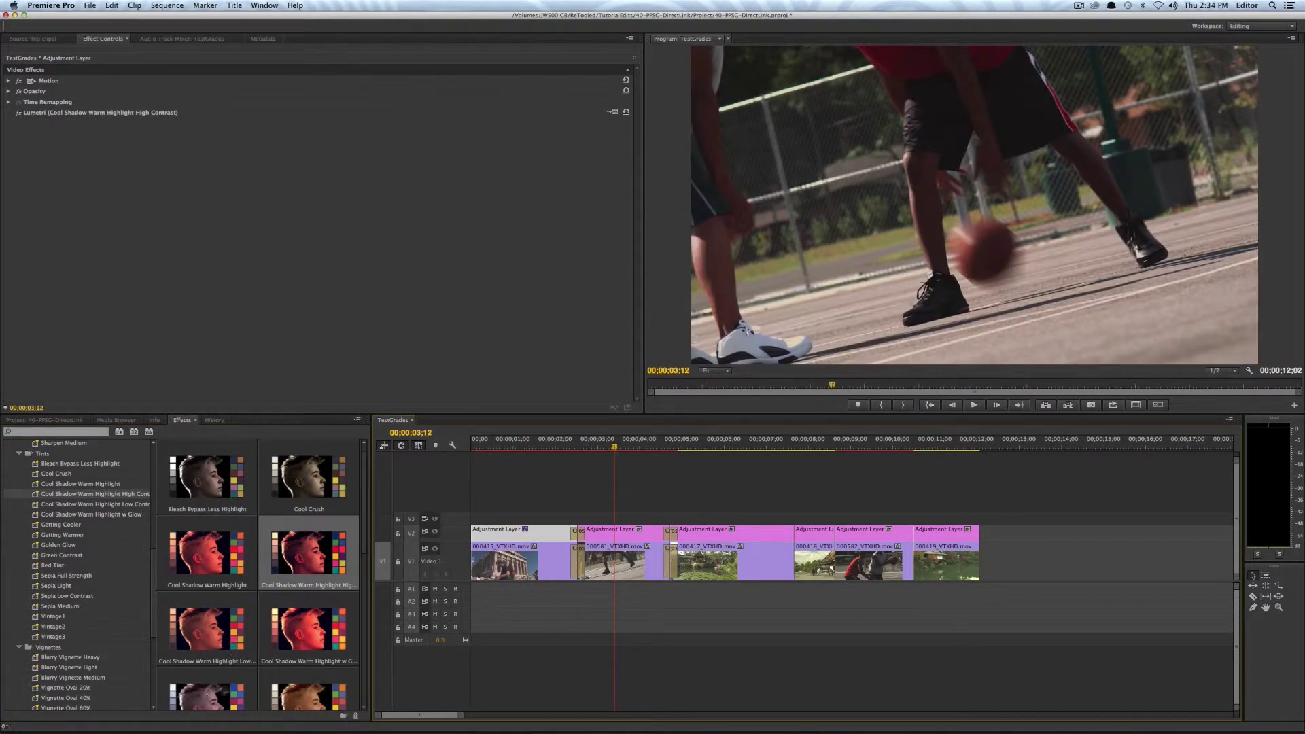
drag(206, 694, 623, 536)
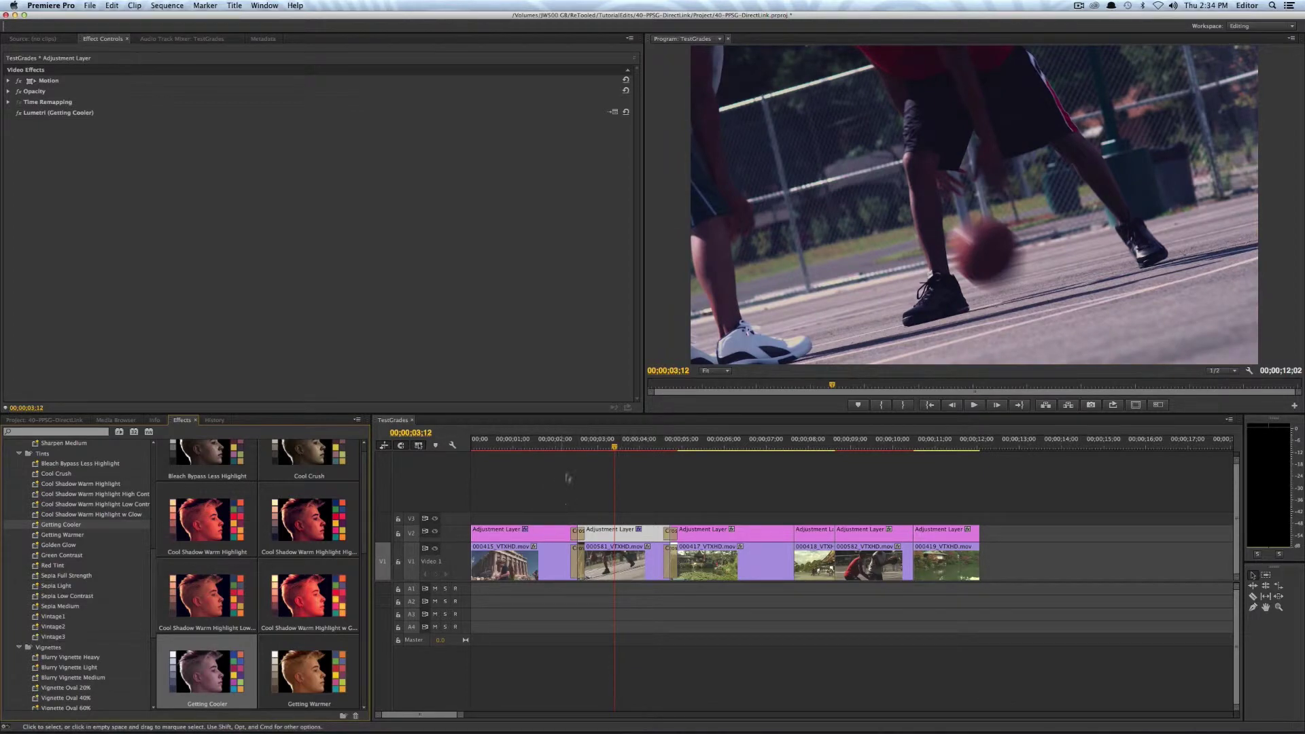
click(435, 533)
mouse_move(411, 432)
mouse_down()
mouse_move(388, 432)
mouse_move(408, 432)
mouse_up()
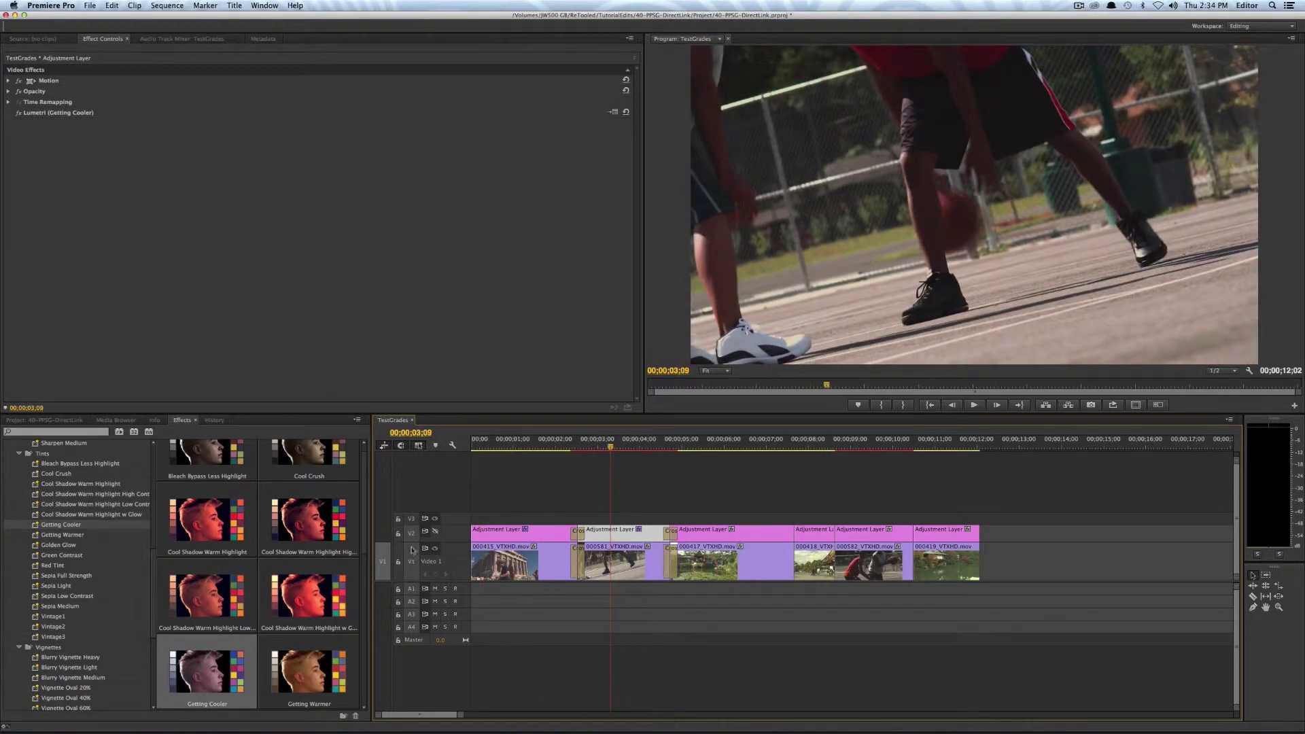
click(436, 533)
click(522, 441)
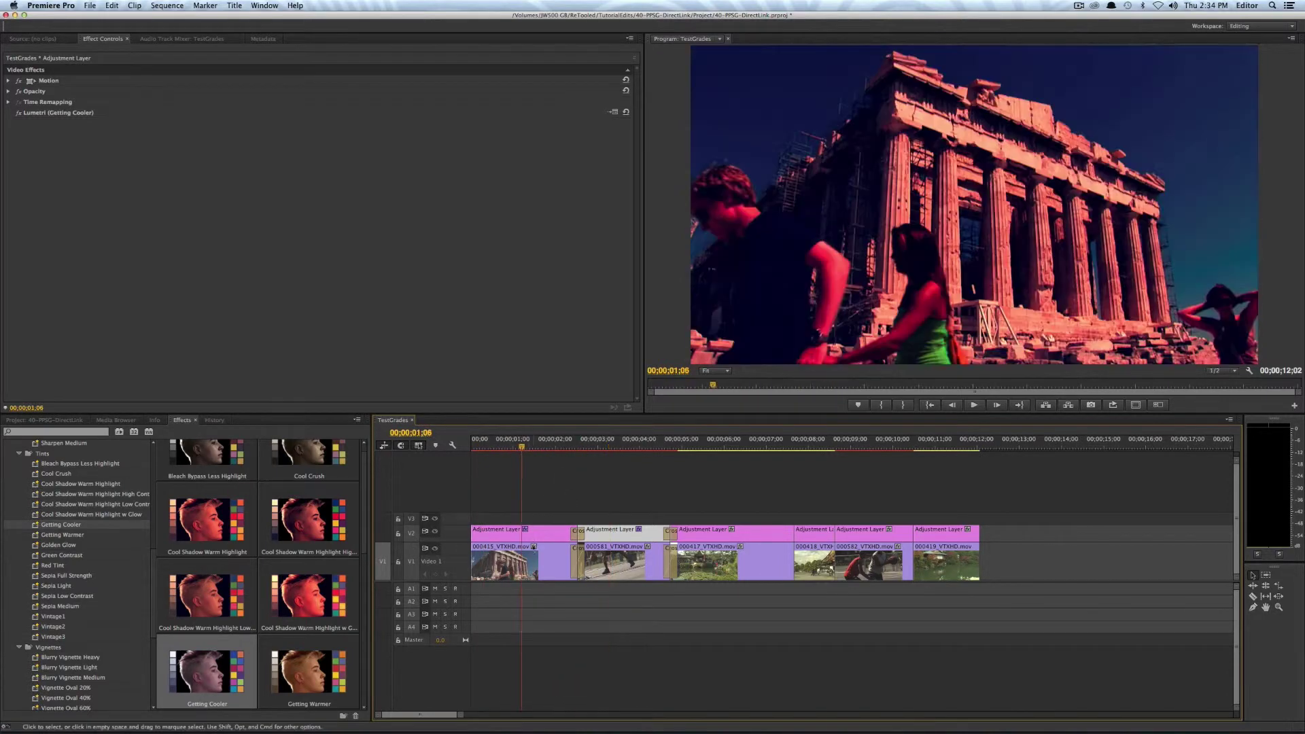
Step: Group each V2 adjustment layer with its clip below, from 000415 through 000419
drag(556, 513, 545, 575)
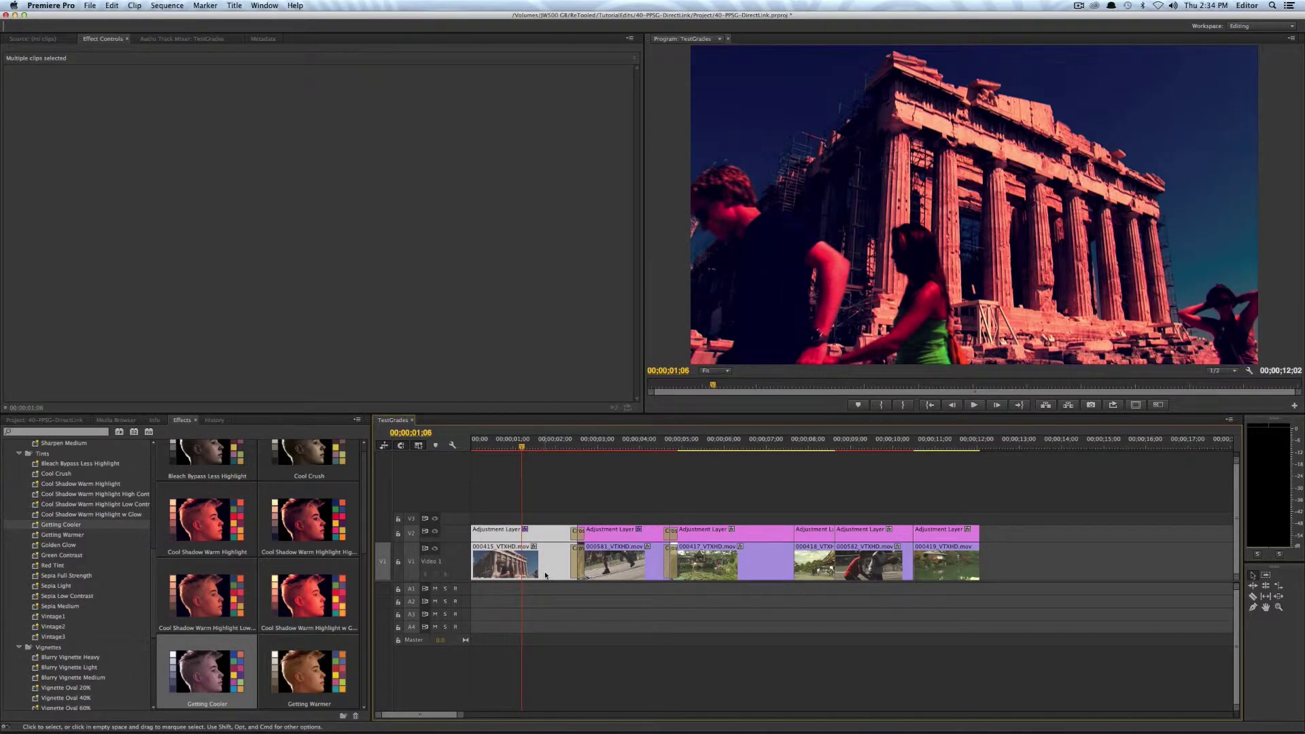
drag(611, 503, 615, 567)
drag(723, 509, 722, 562)
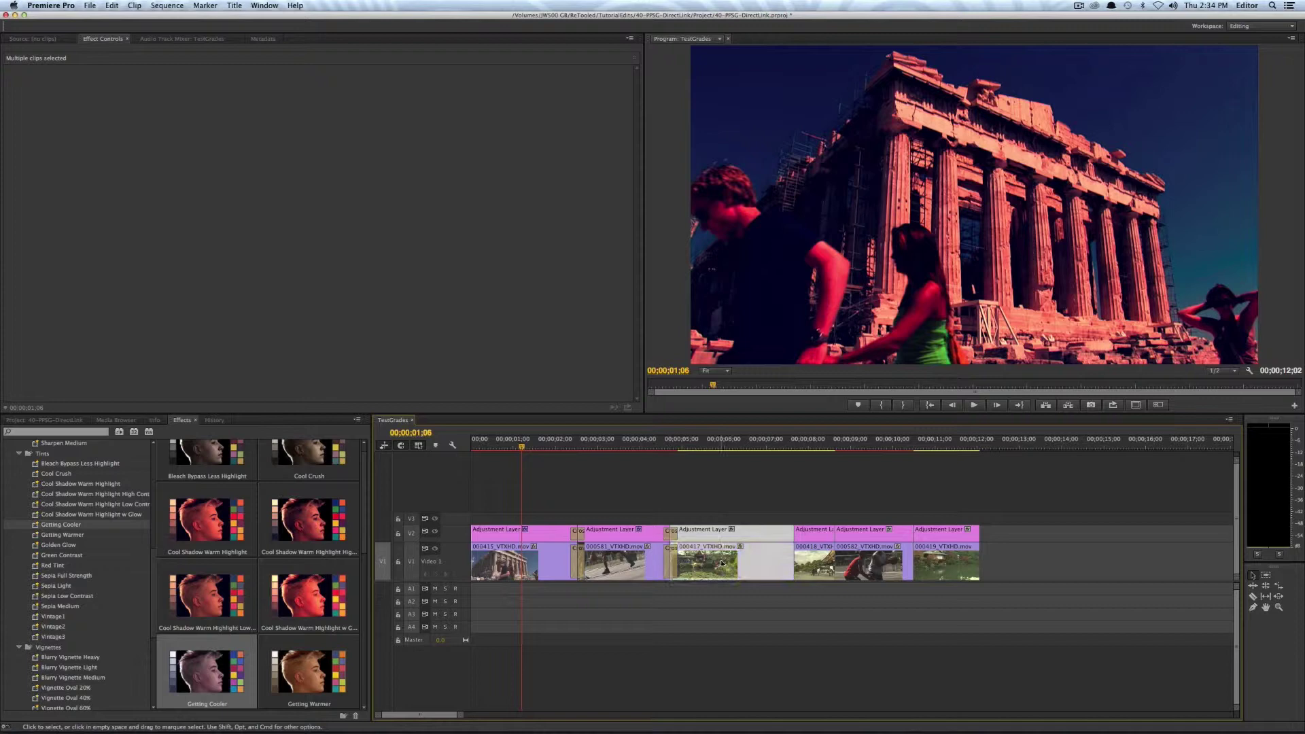
click(825, 463)
click(805, 443)
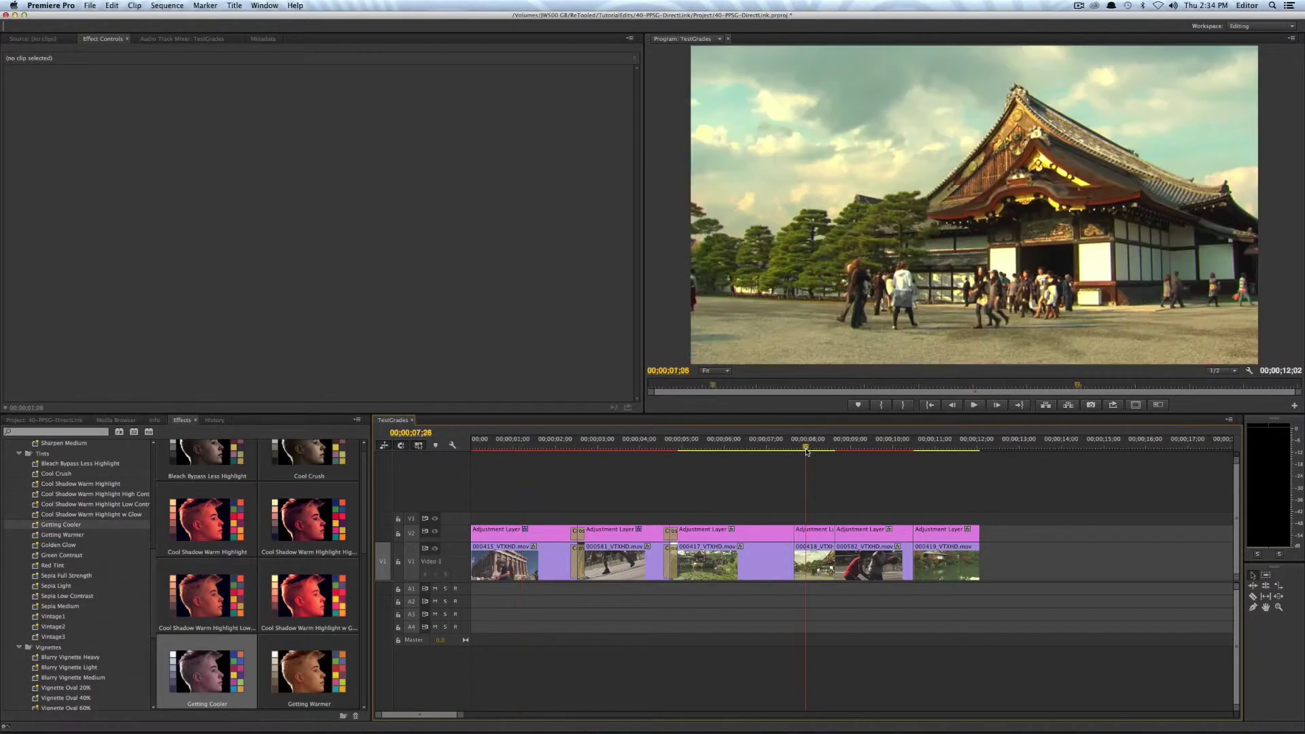
drag(814, 495, 816, 544)
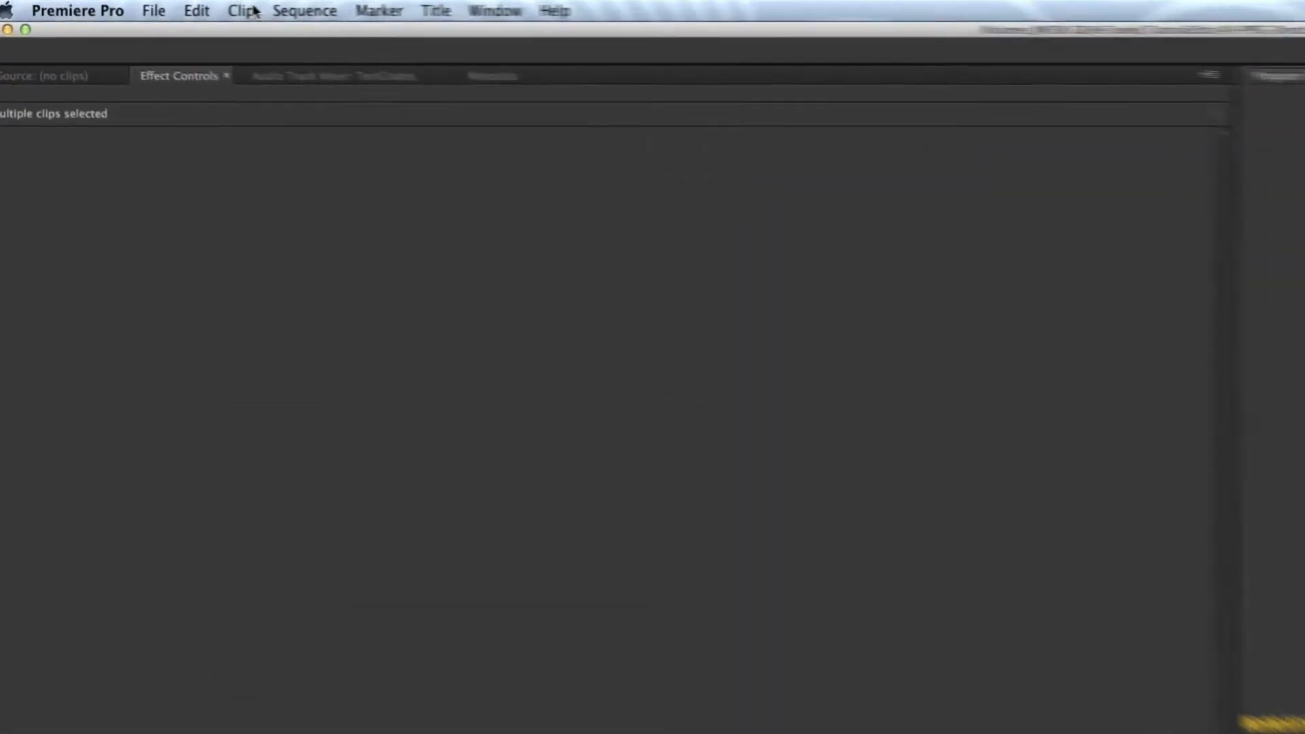
click(134, 6)
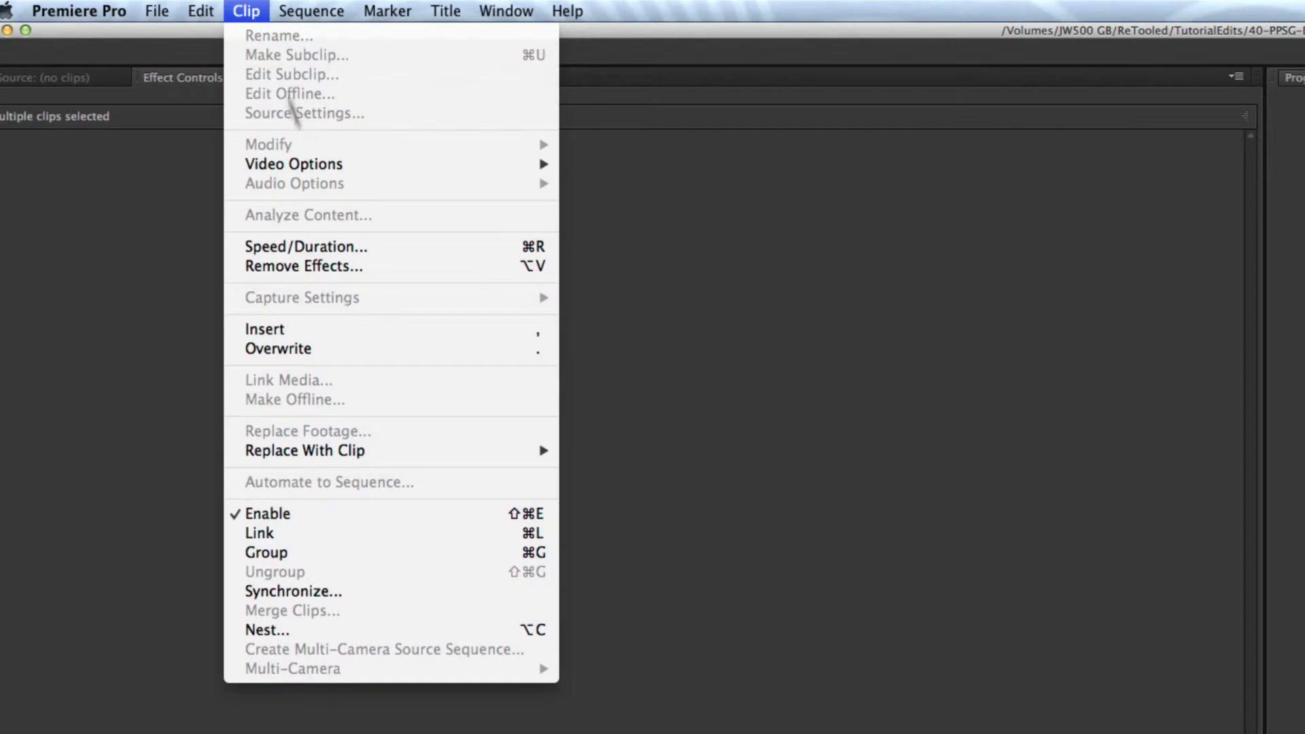
click(412, 548)
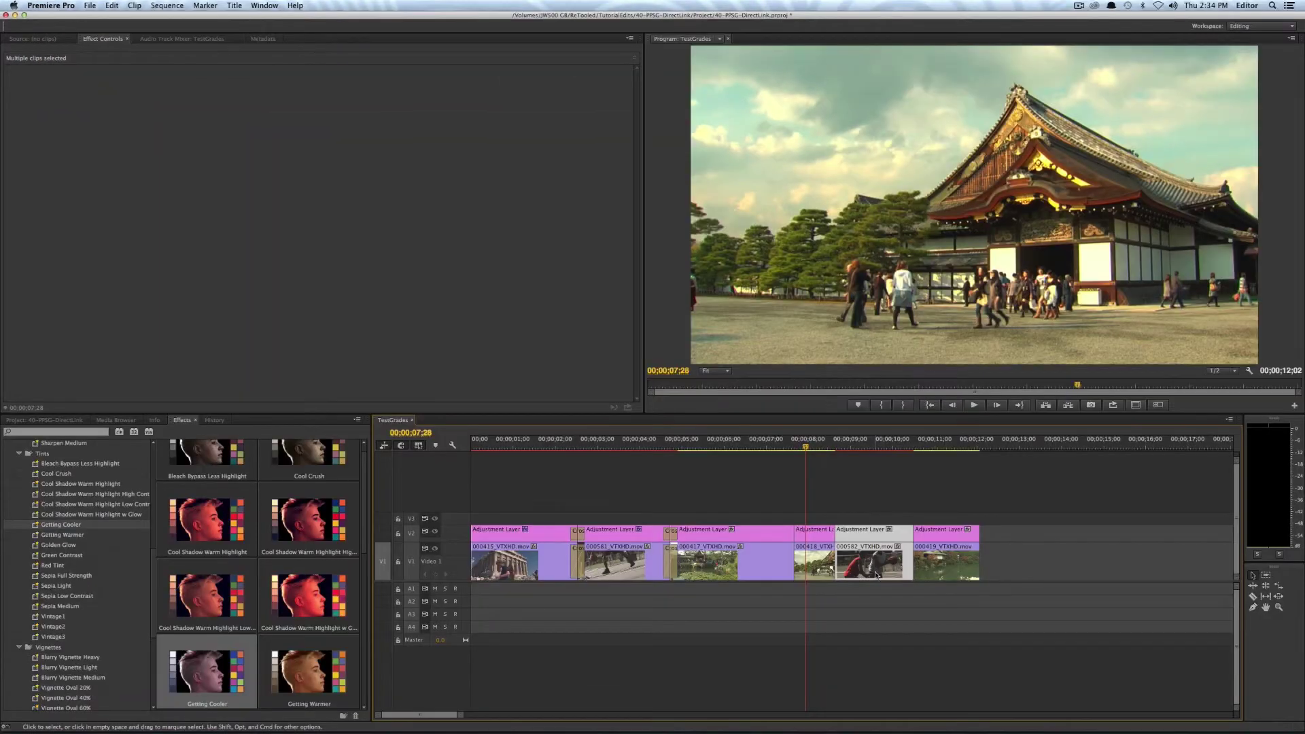
click(941, 446)
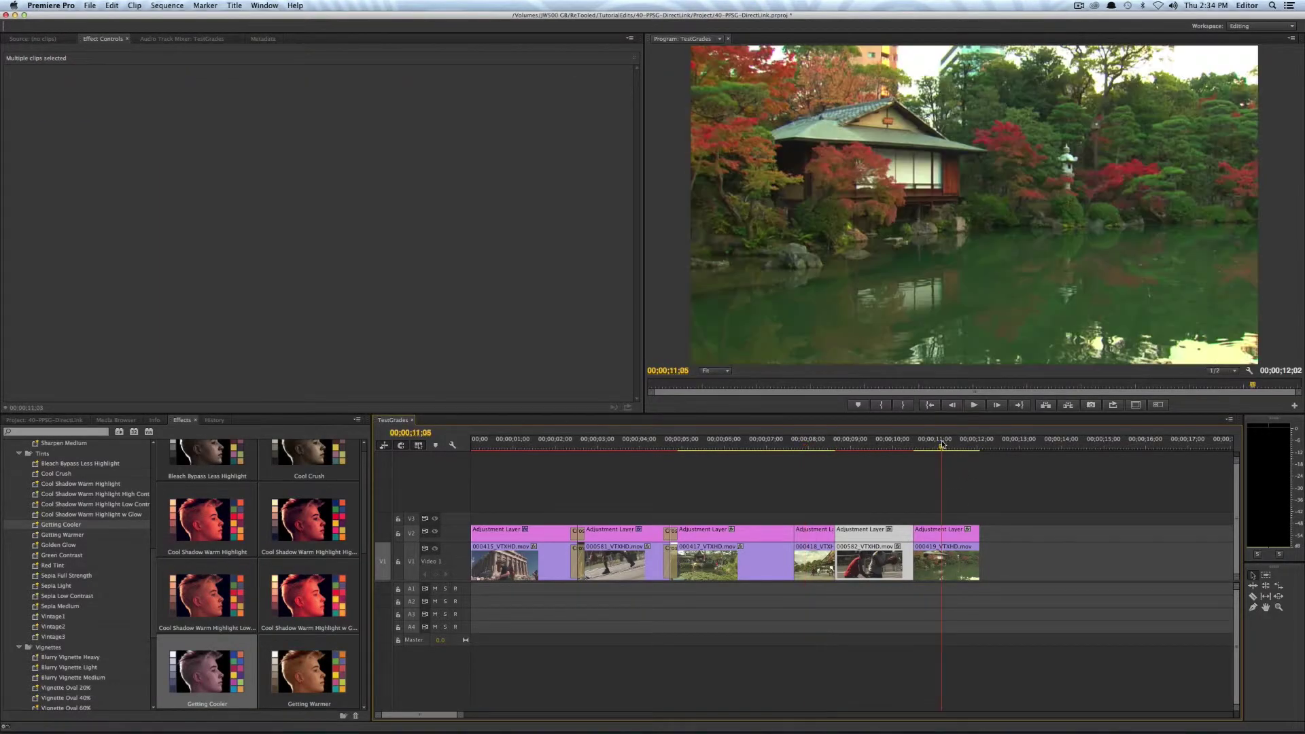
drag(939, 500, 930, 568)
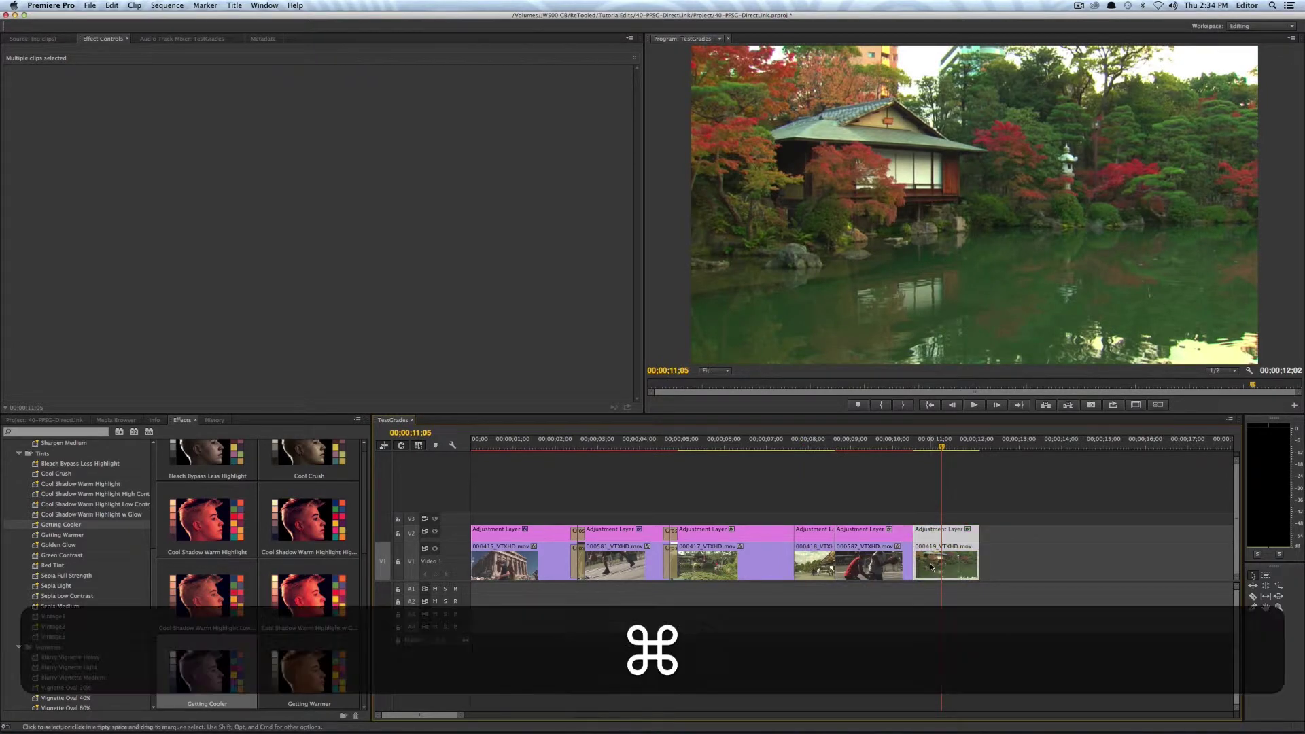
key(super+g)
click(804, 507)
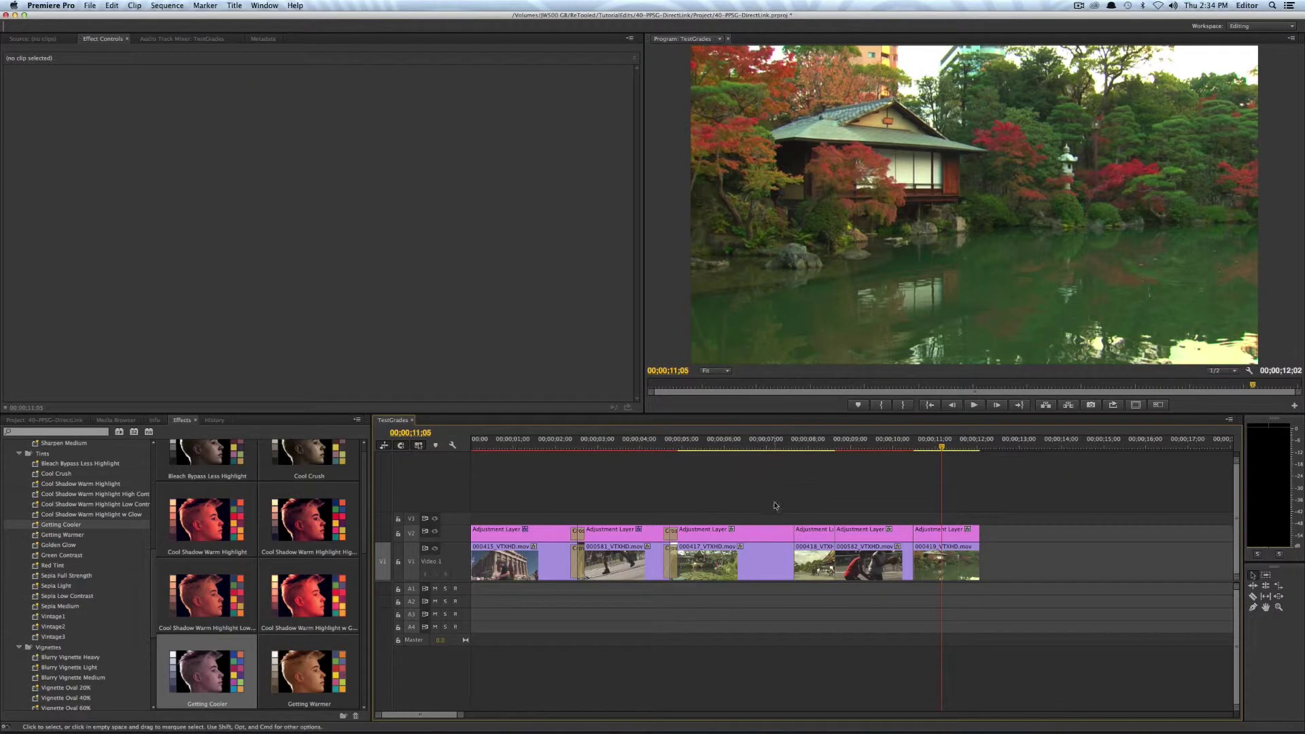
Step: Ripple-trim clip 000418 and its grouped adjustment layer shorter, closing the gap
click(761, 534)
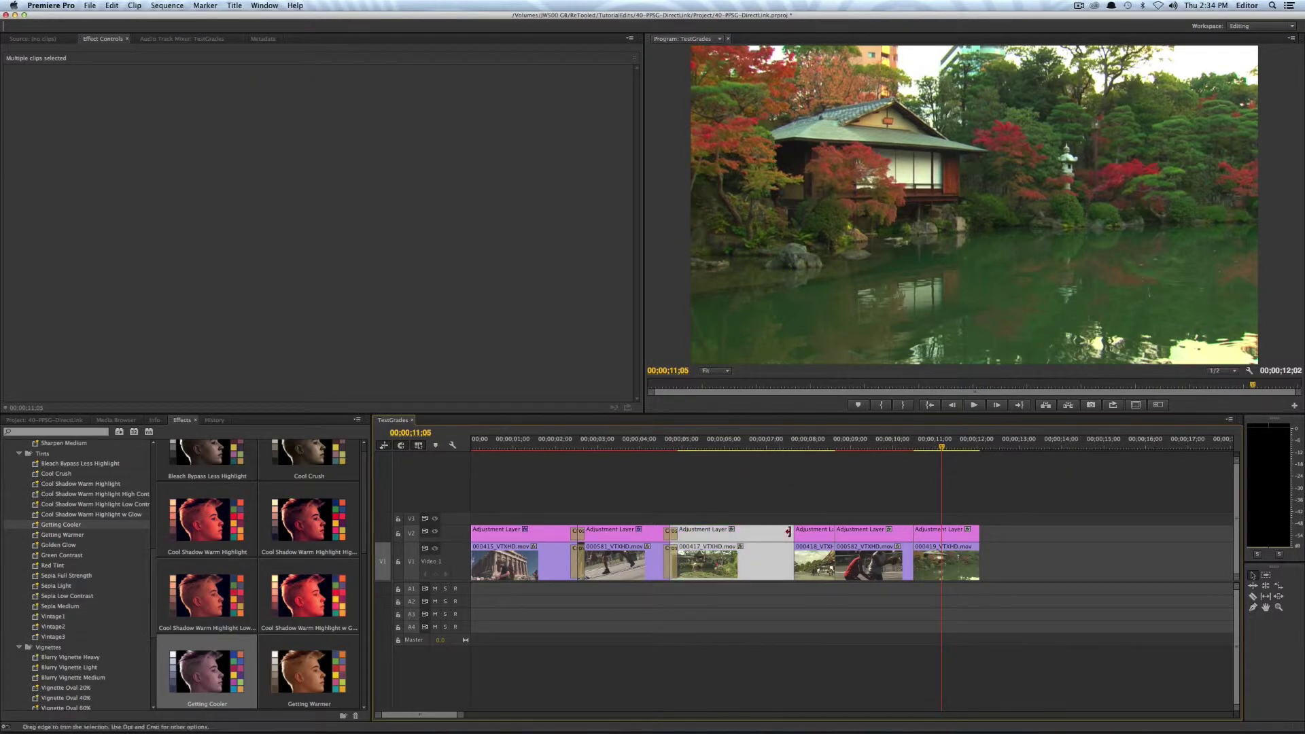
click(775, 506)
click(810, 560)
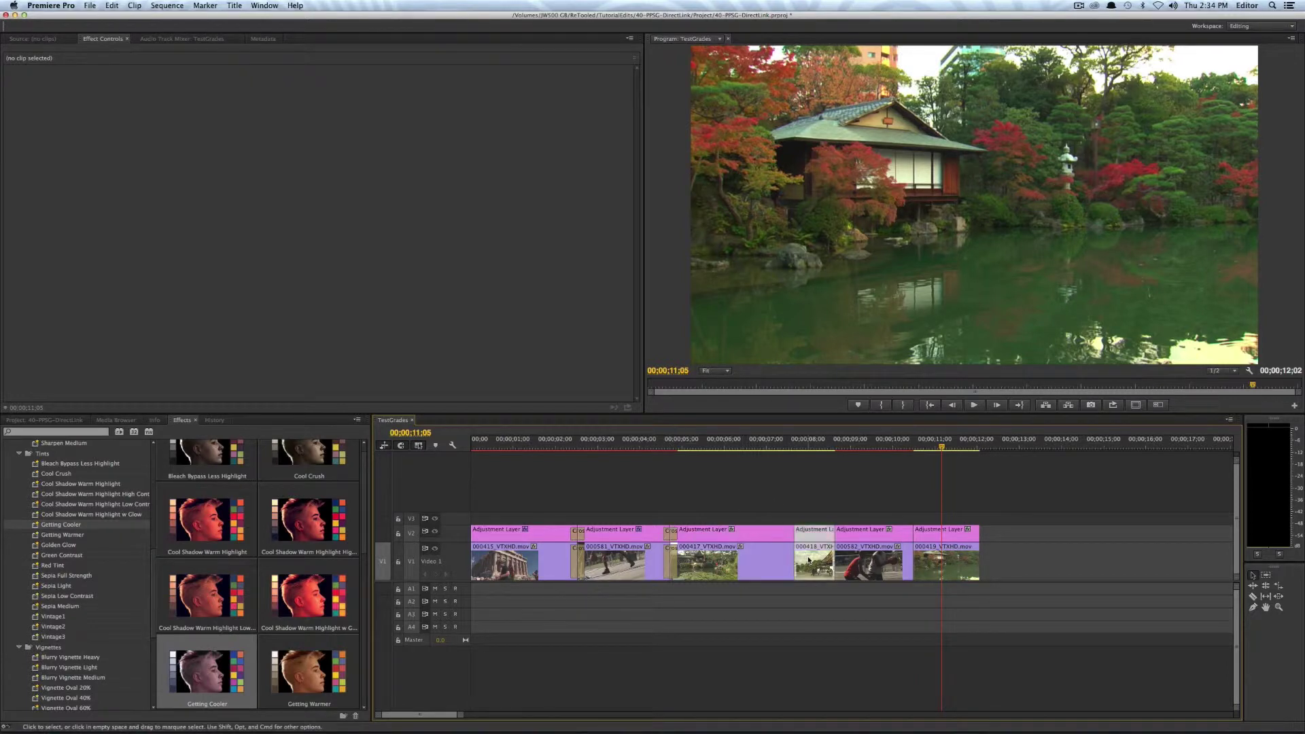
drag(831, 530, 862, 535)
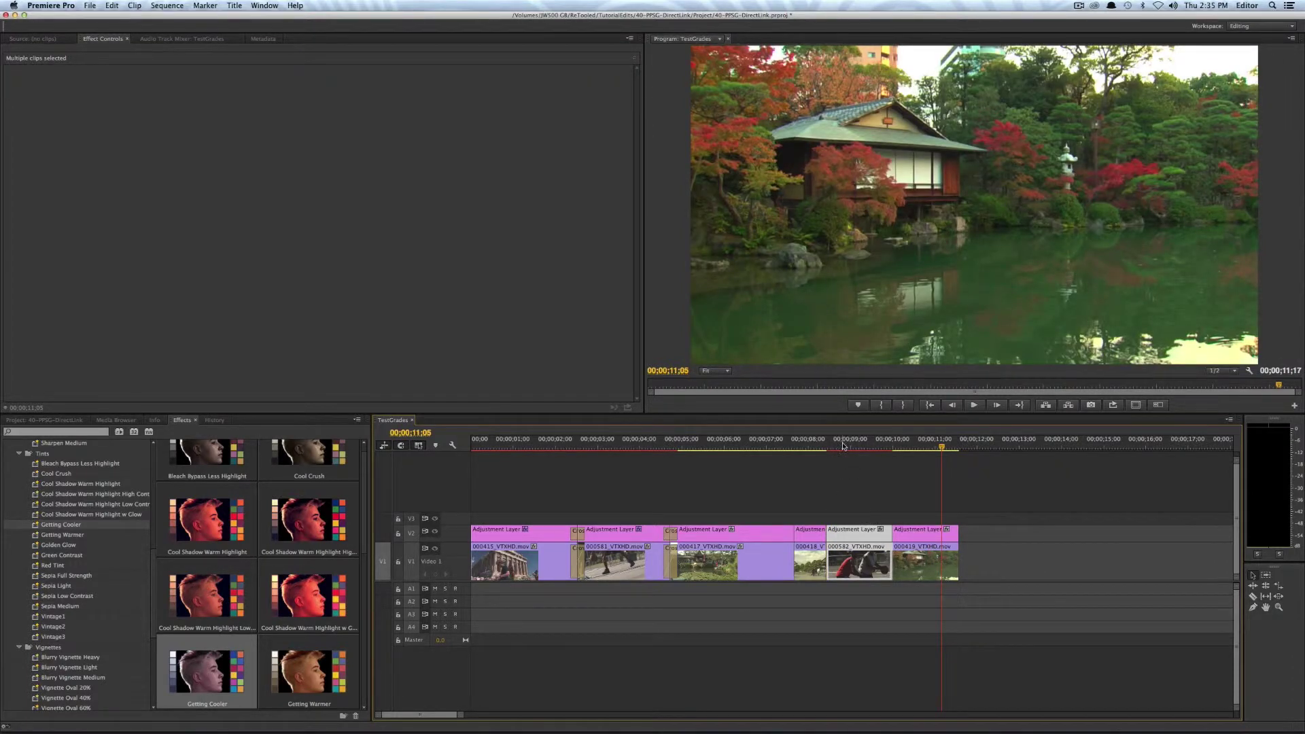
drag(845, 446, 536, 447)
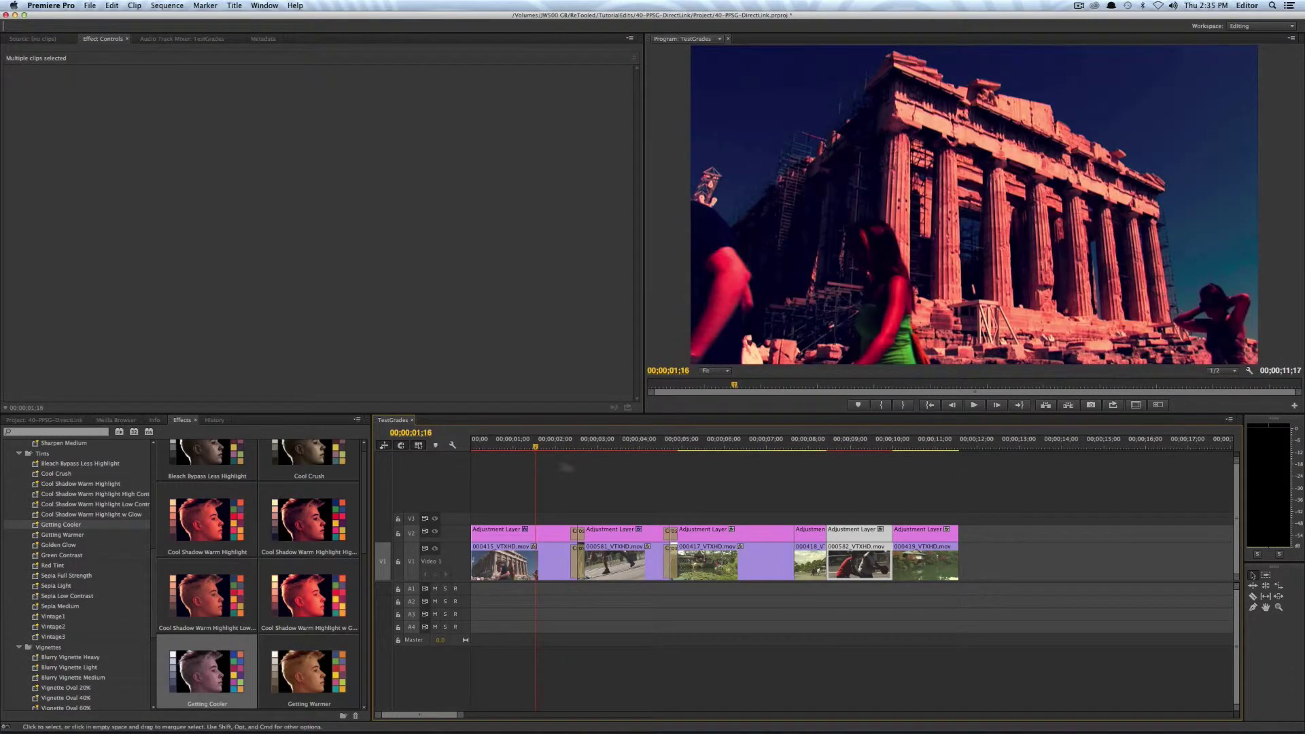
click(668, 494)
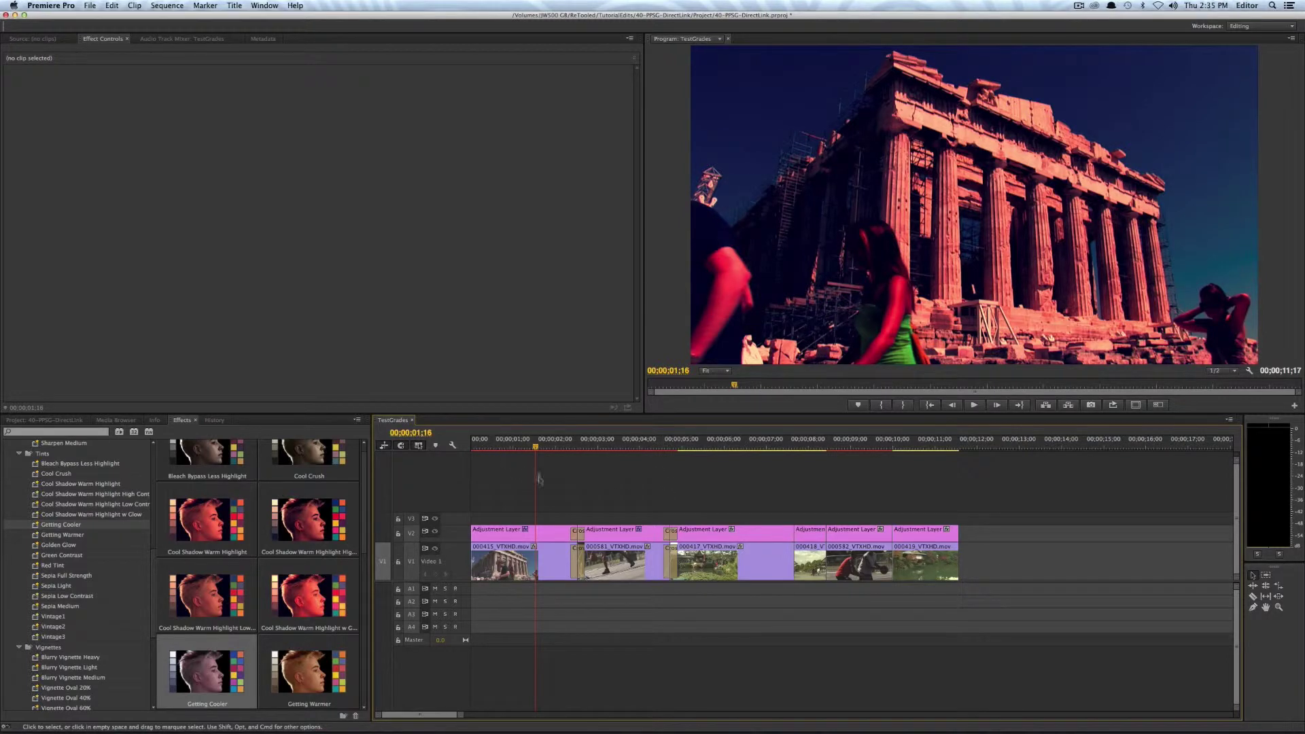
Step: Save the project and send it to Adobe SpeedGrade via Direct Link
click(90, 5)
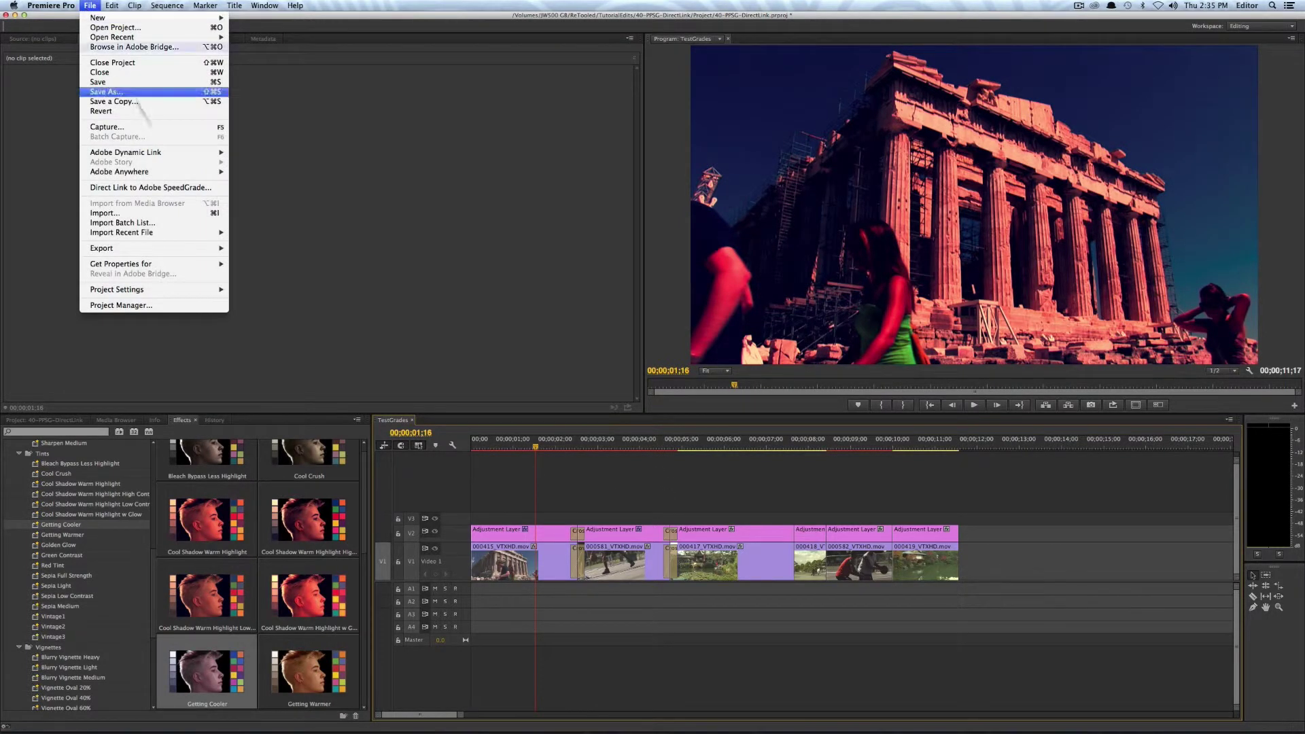
click(149, 187)
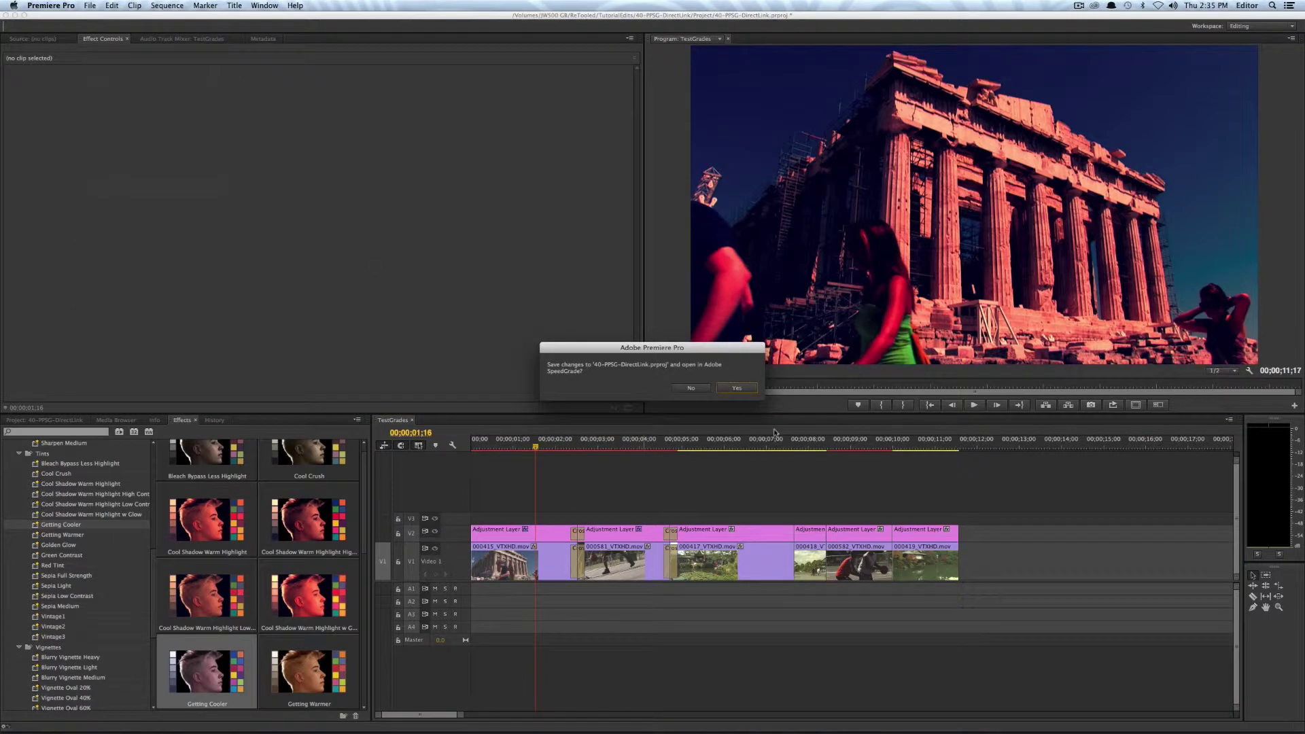
click(739, 388)
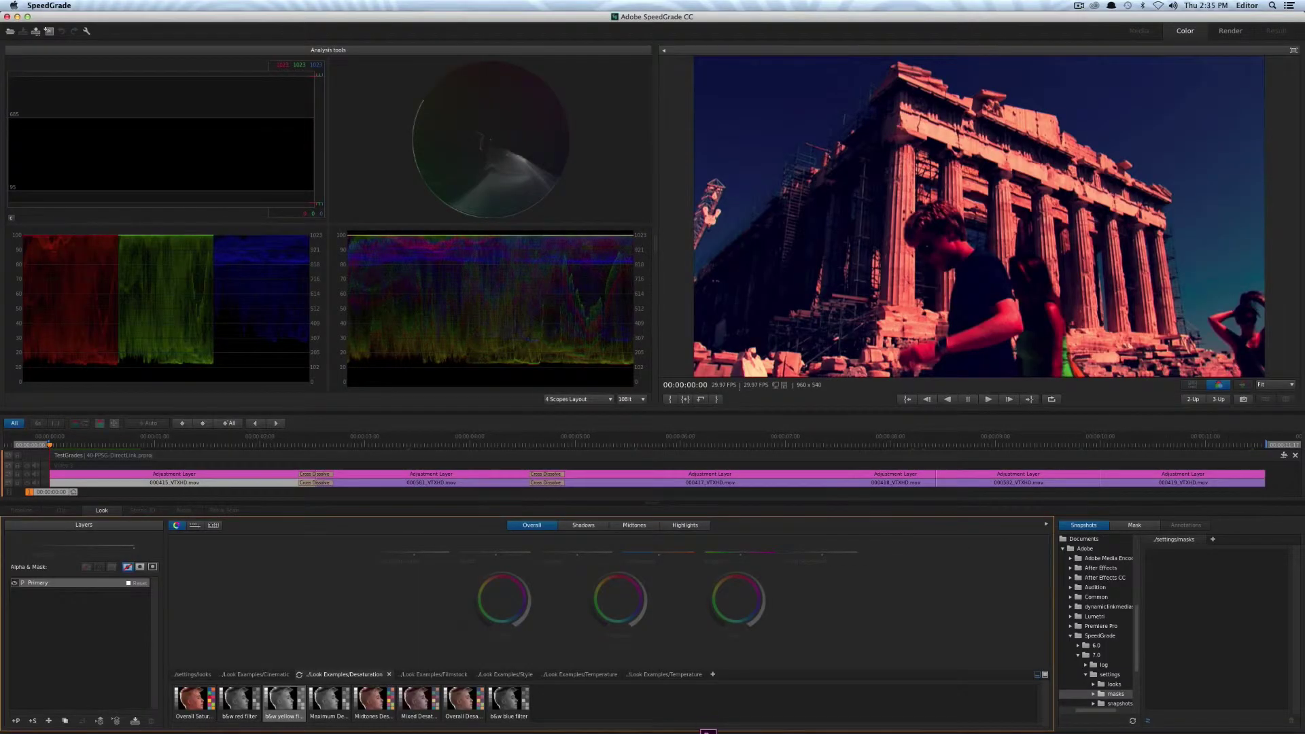
Step: Apply the Cinematic 1 look to the first adjustment layer
click(179, 445)
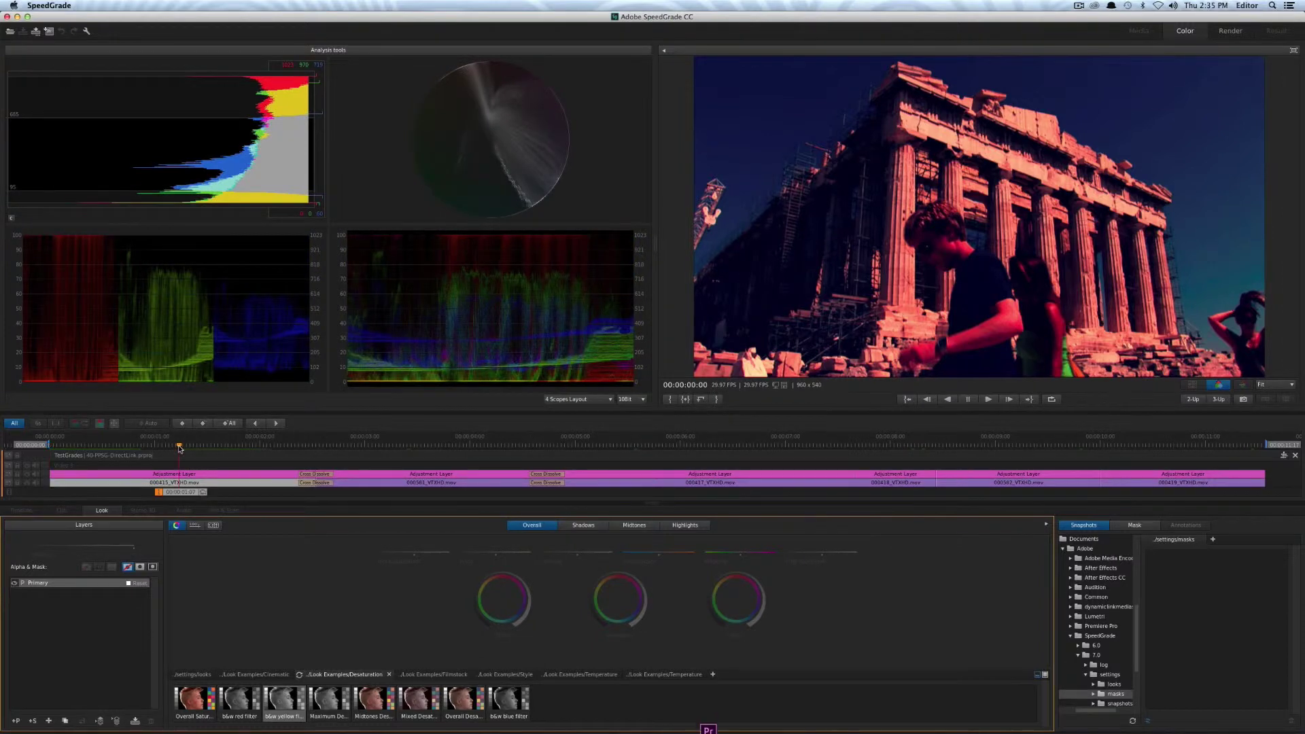
click(202, 478)
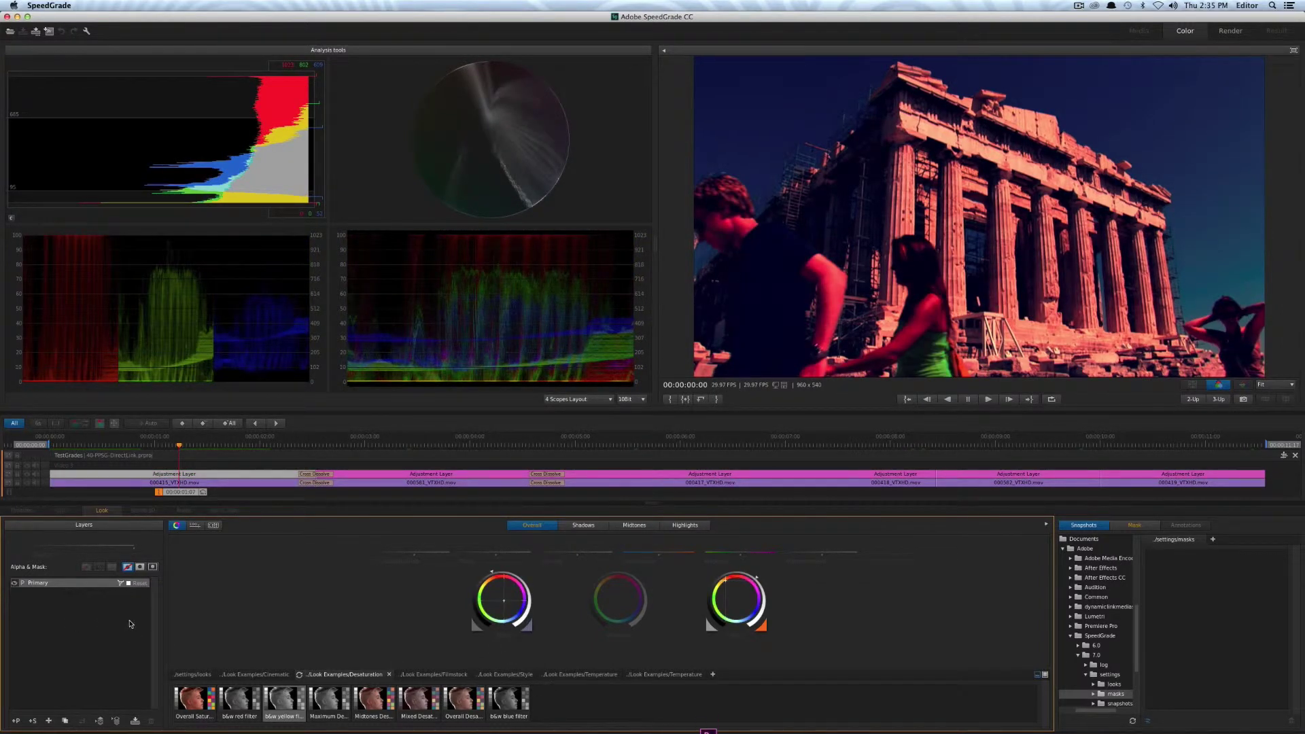
mouse_move(709, 733)
click(278, 676)
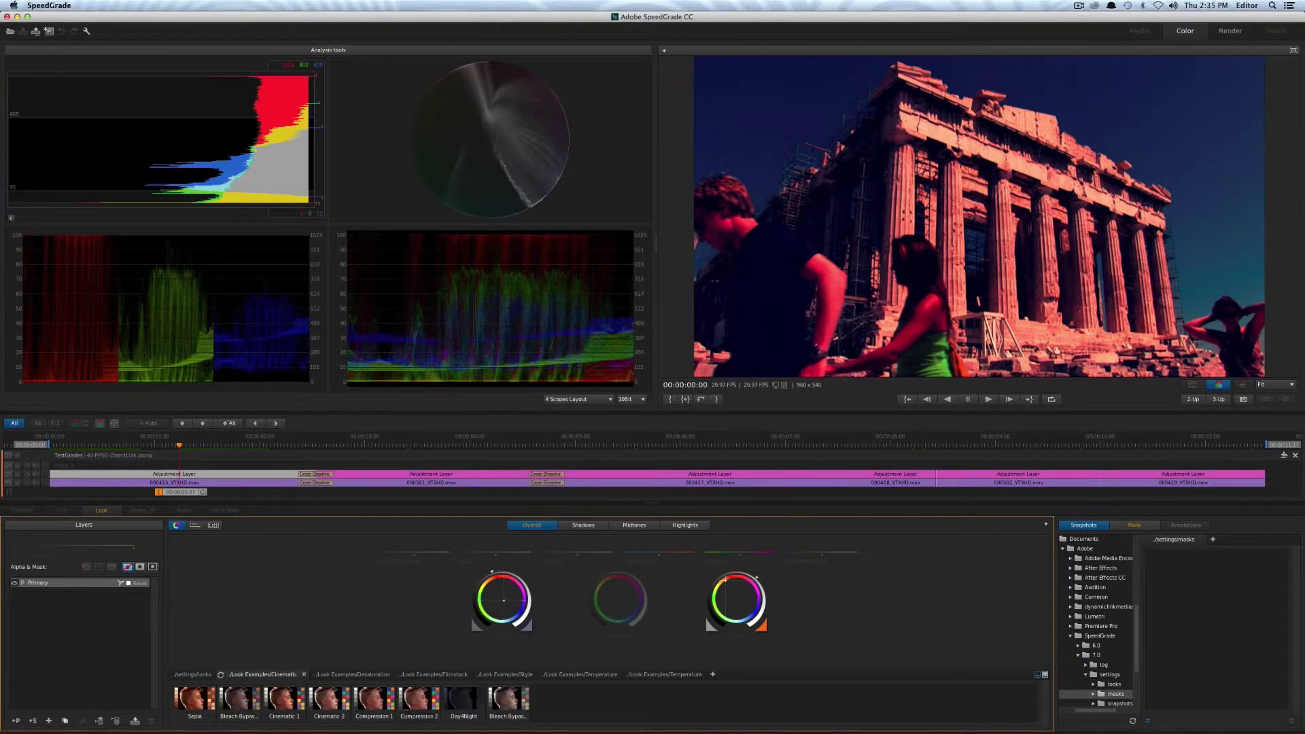
double_click(283, 702)
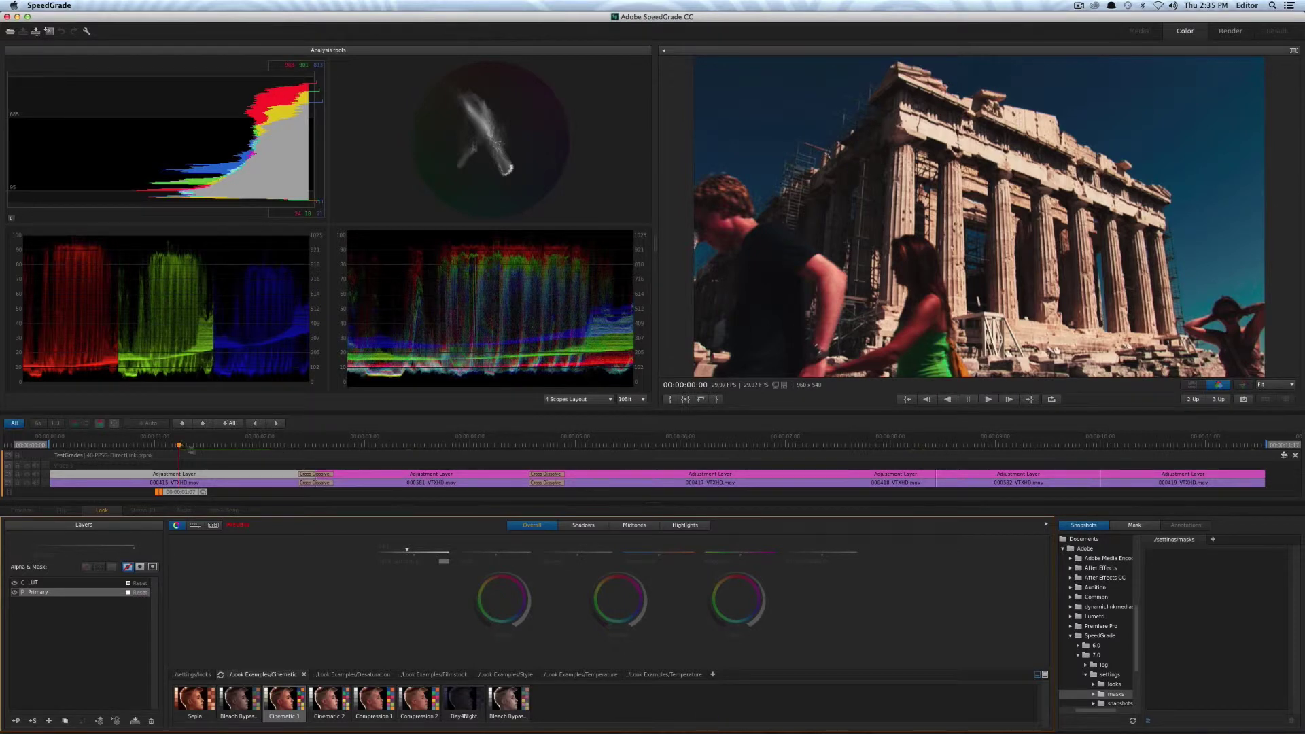
Step: Apply the Style look Dreams to the garden clip's adjustment layer
click(725, 475)
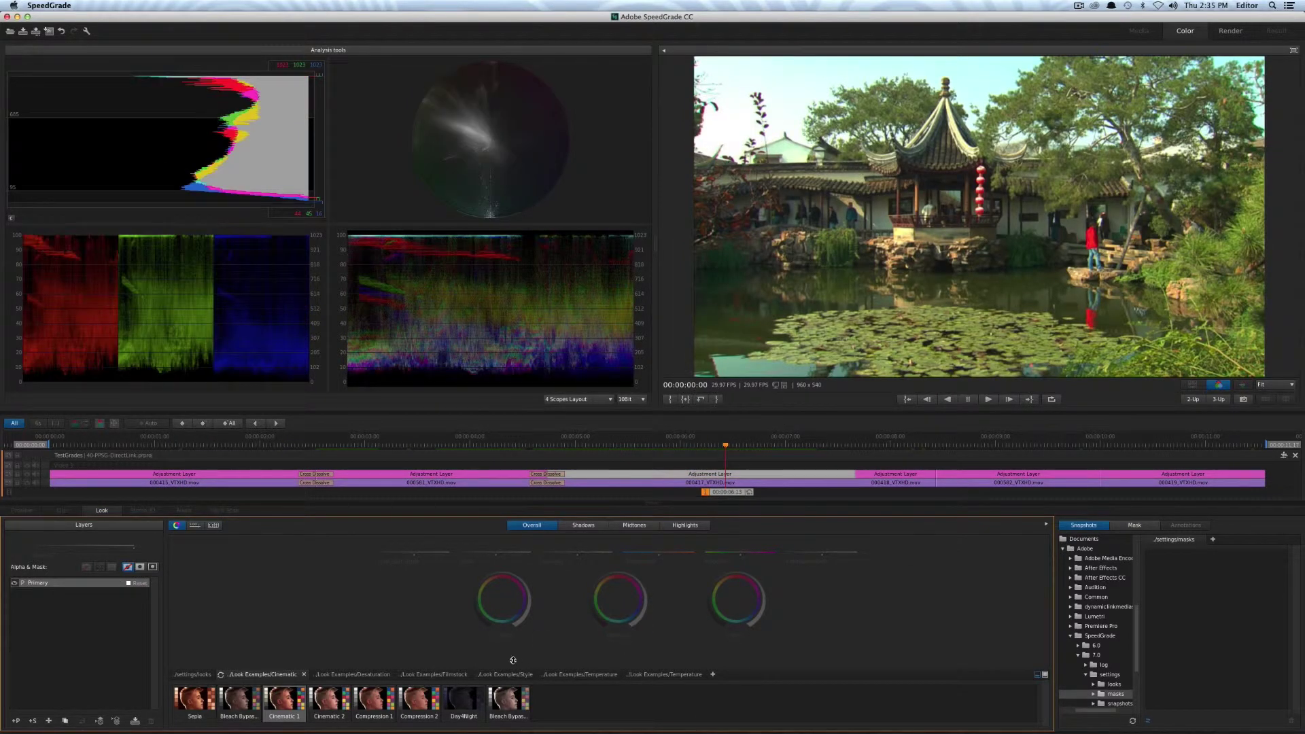
click(525, 675)
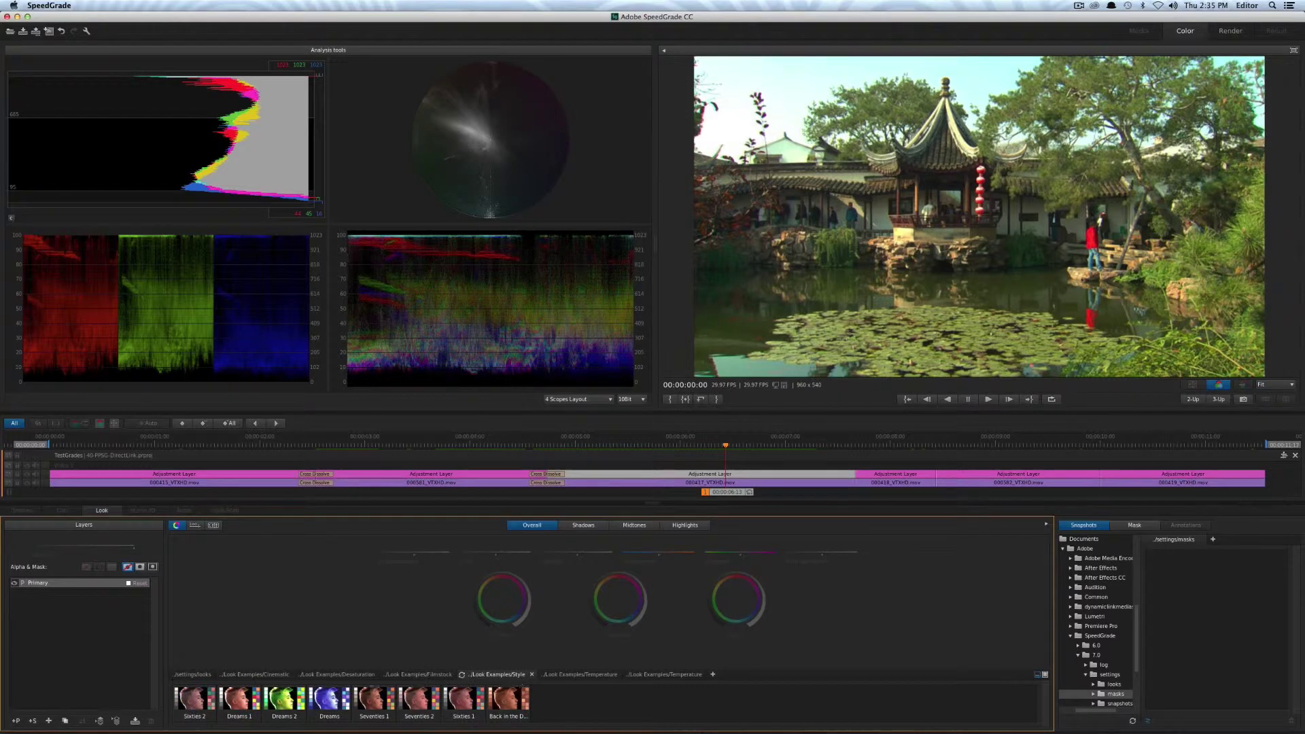
double_click(332, 701)
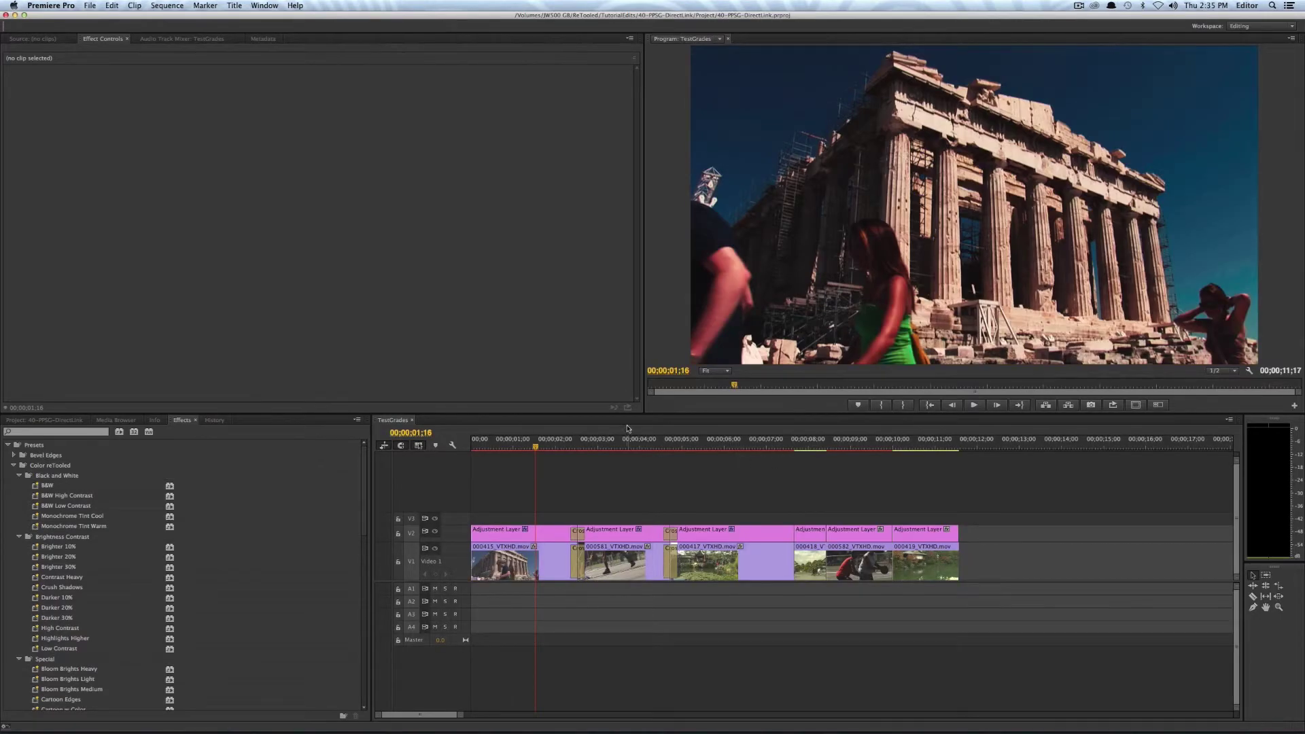
Step: Scrub through the graded sequence, then hide the V2 adjustment-layer track to see ungraded footage
drag(605, 451, 742, 515)
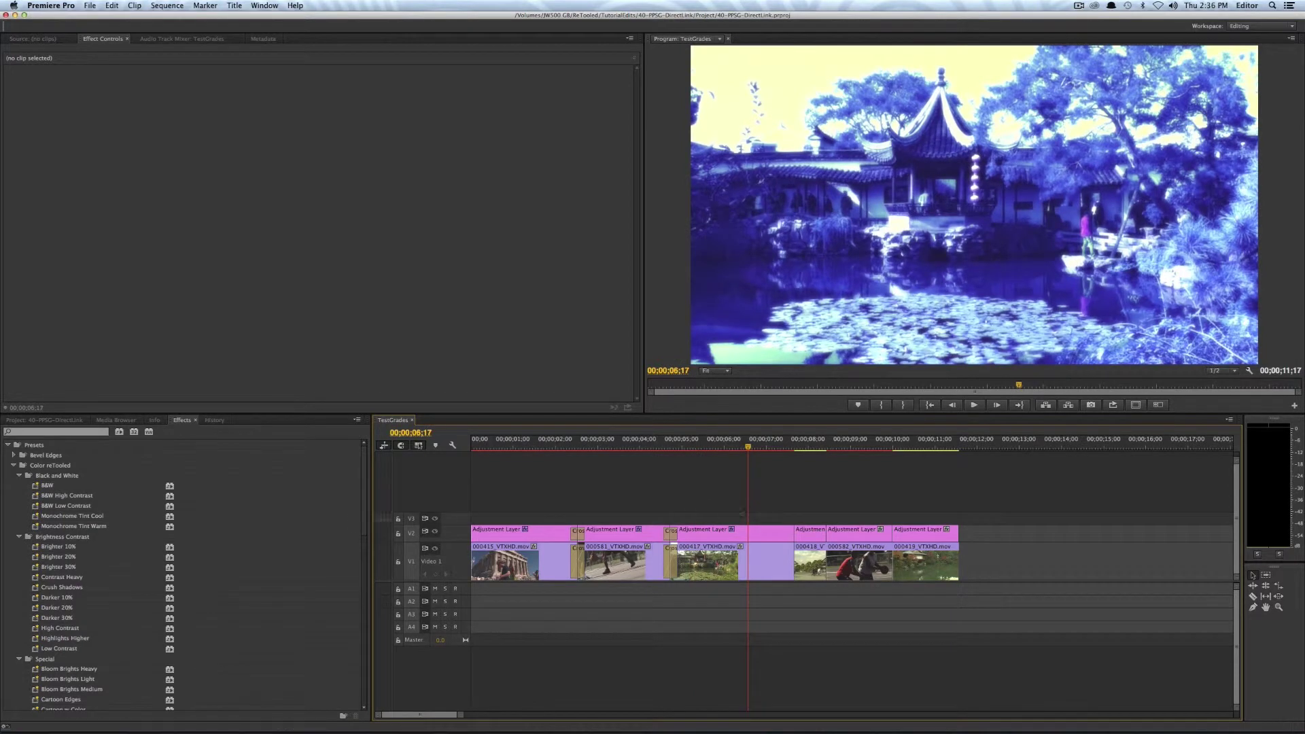
click(435, 533)
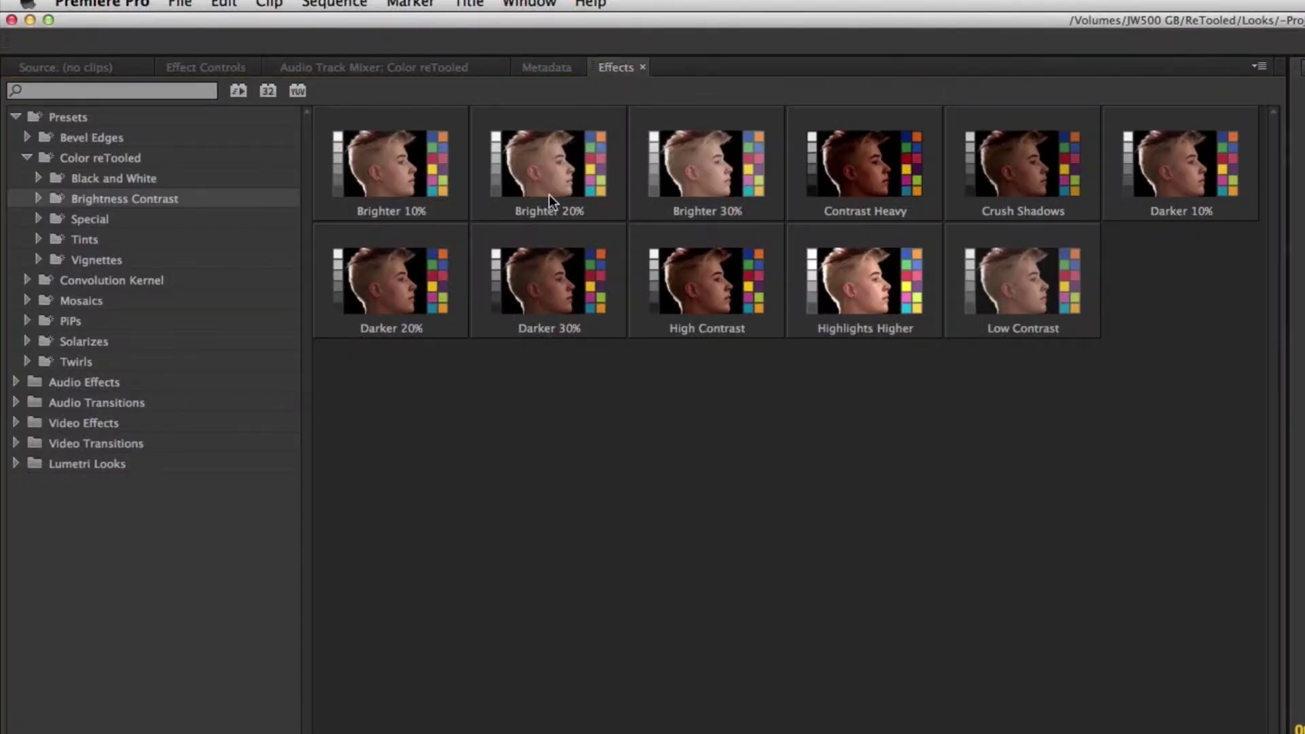
Step: Browse the Color reTooled presets, from Brighter 20% through the Vignettes to the Golden Glow tint
click(549, 194)
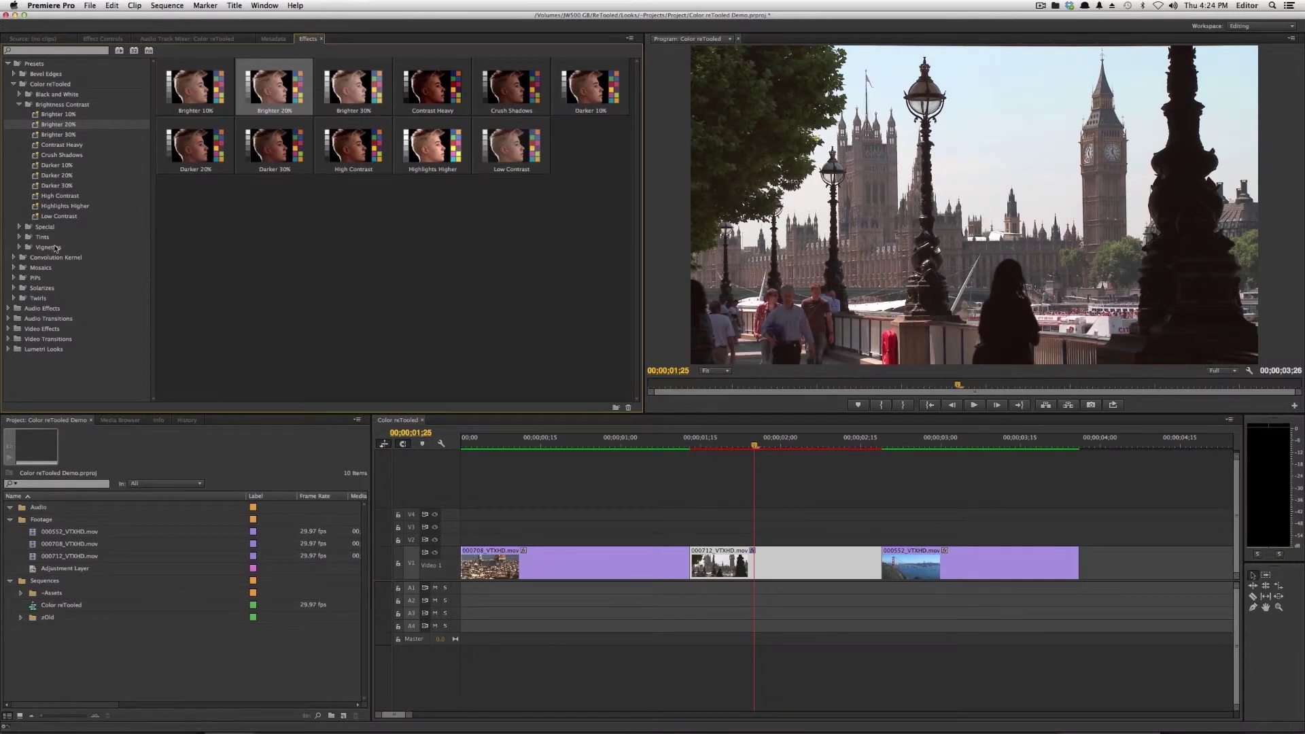
click(56, 249)
key(Right)
key(Right)
key(Right)
key(Right)
key(Right)
key(Right)
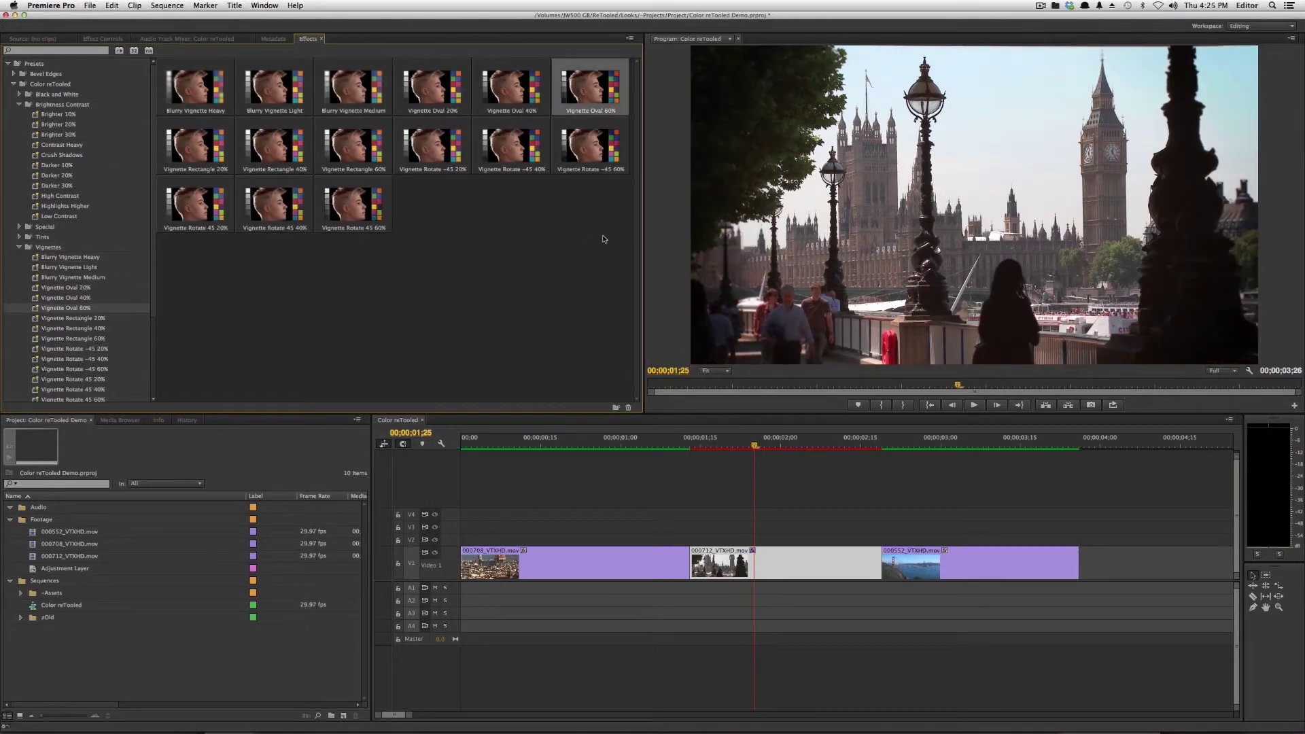
key(Left)
key(Left)
key(Up)
key(Right)
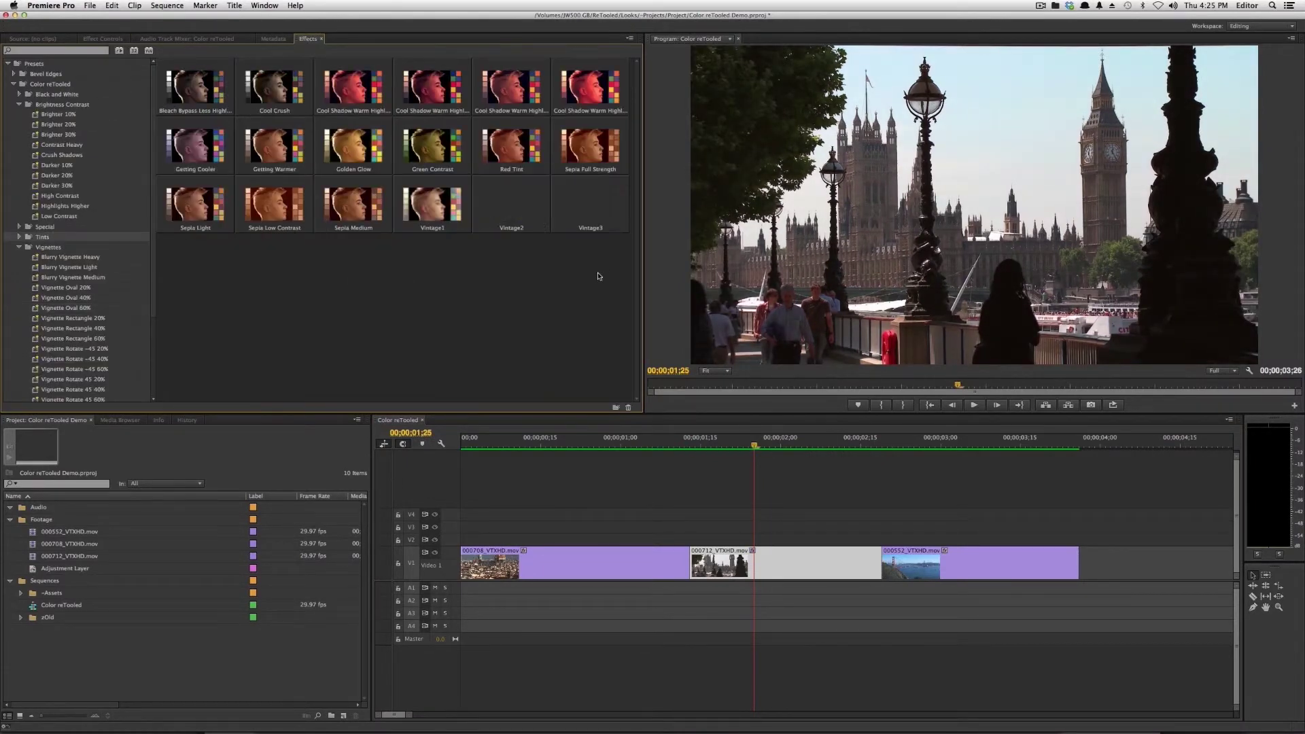
click(353, 144)
key(Up)
key(Right)
key(Right)
key(Right)
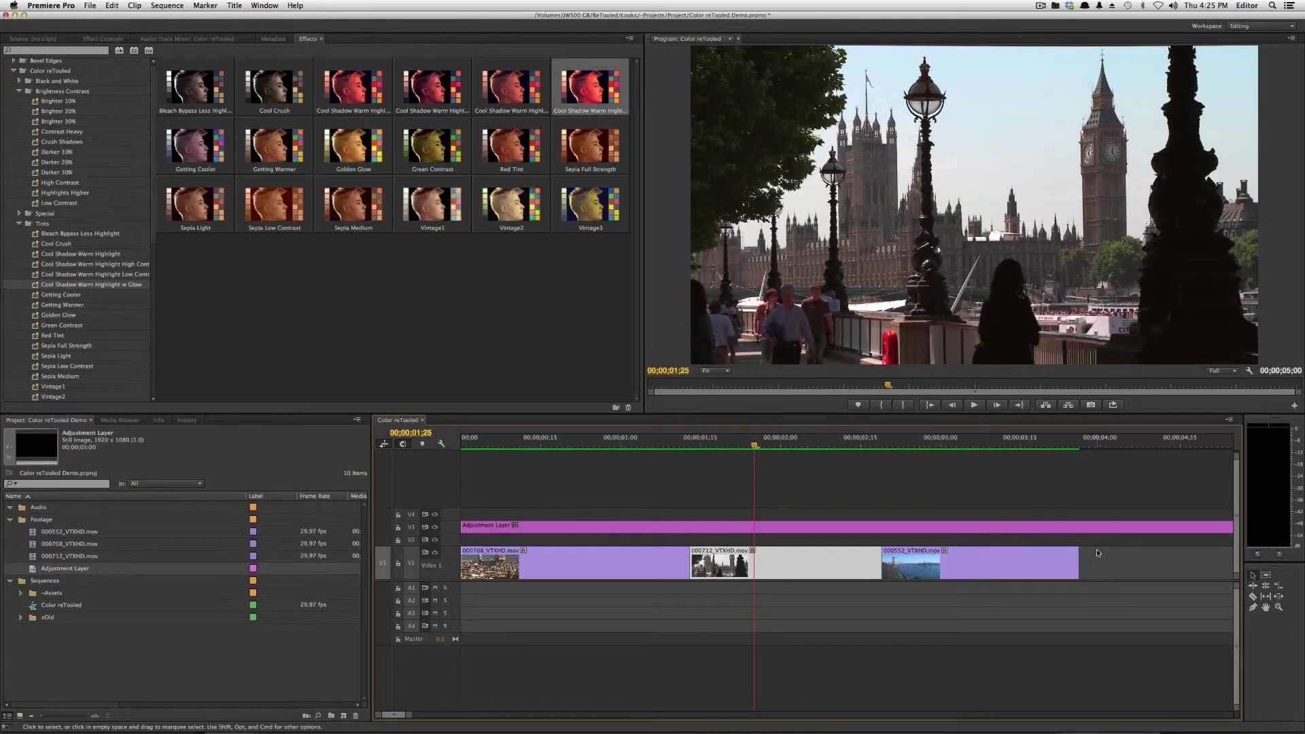
key(minus)
Step: Trim the V3 adjustment layer across the clips, preview Vintage3 at 03;14, then delete the layer
drag(1081, 527, 943, 526)
key(Down)
key(Down)
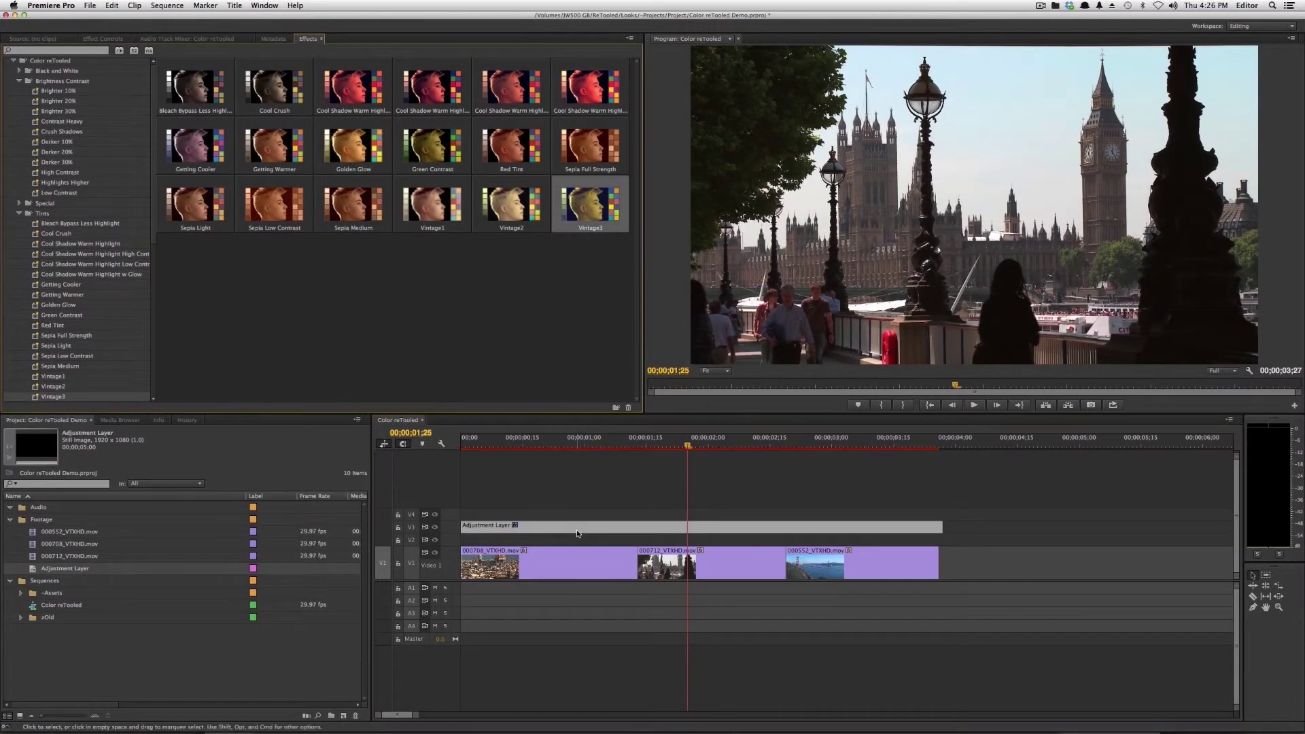
click(890, 443)
double_click(441, 529)
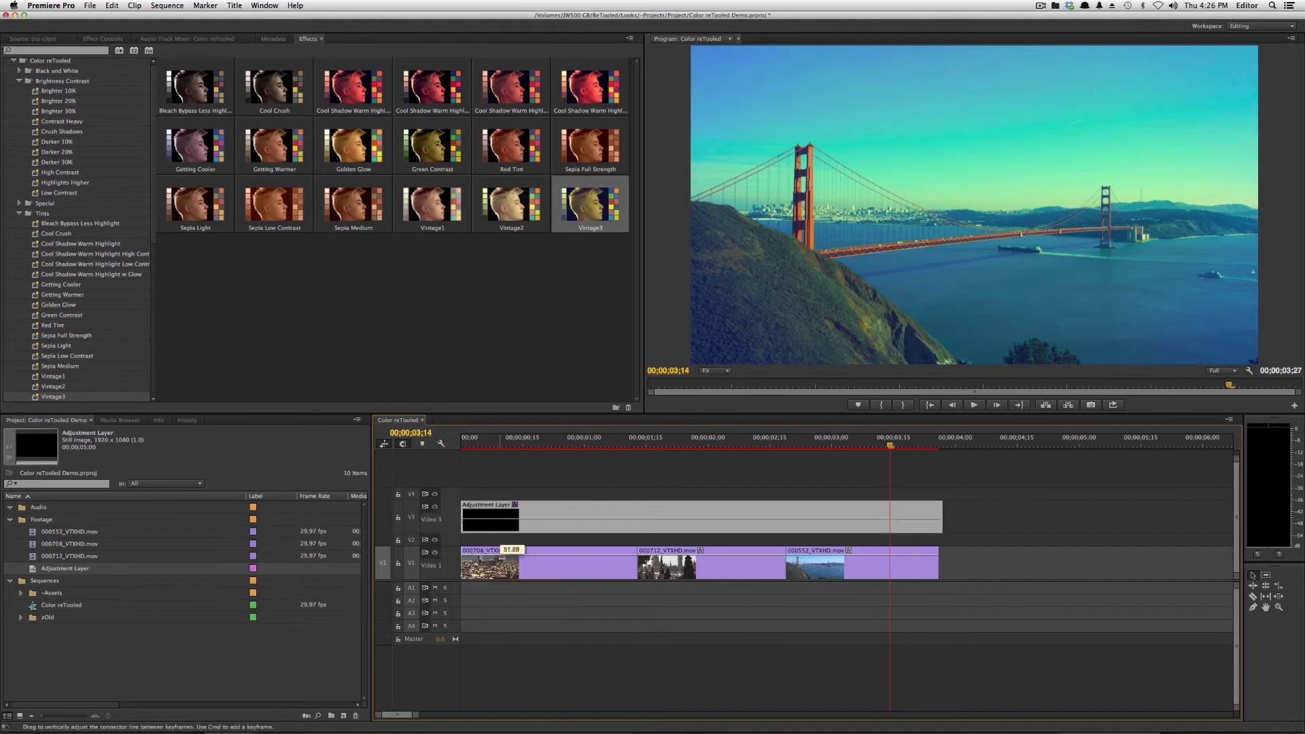
click(683, 443)
key(Delete)
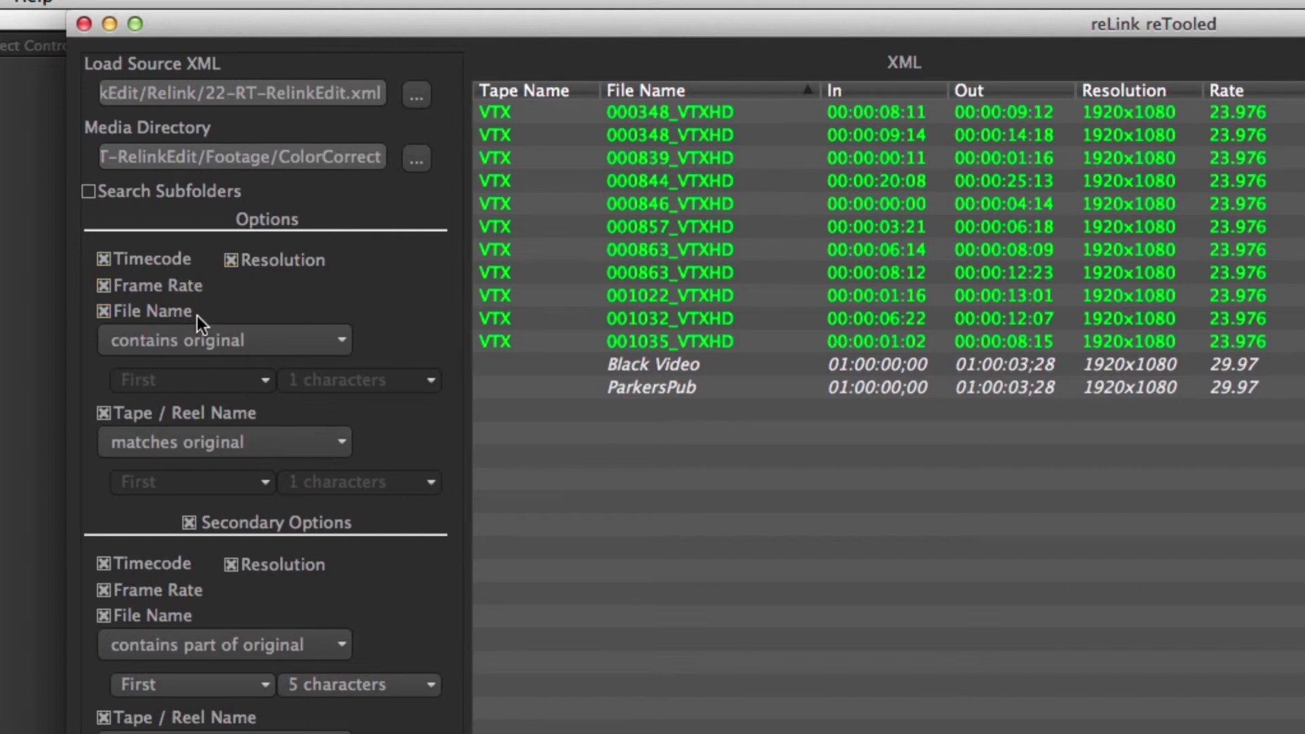
Step: Keep File Name matching on 'contains original' and Tape/Reel Name on 'matches original'
click(218, 345)
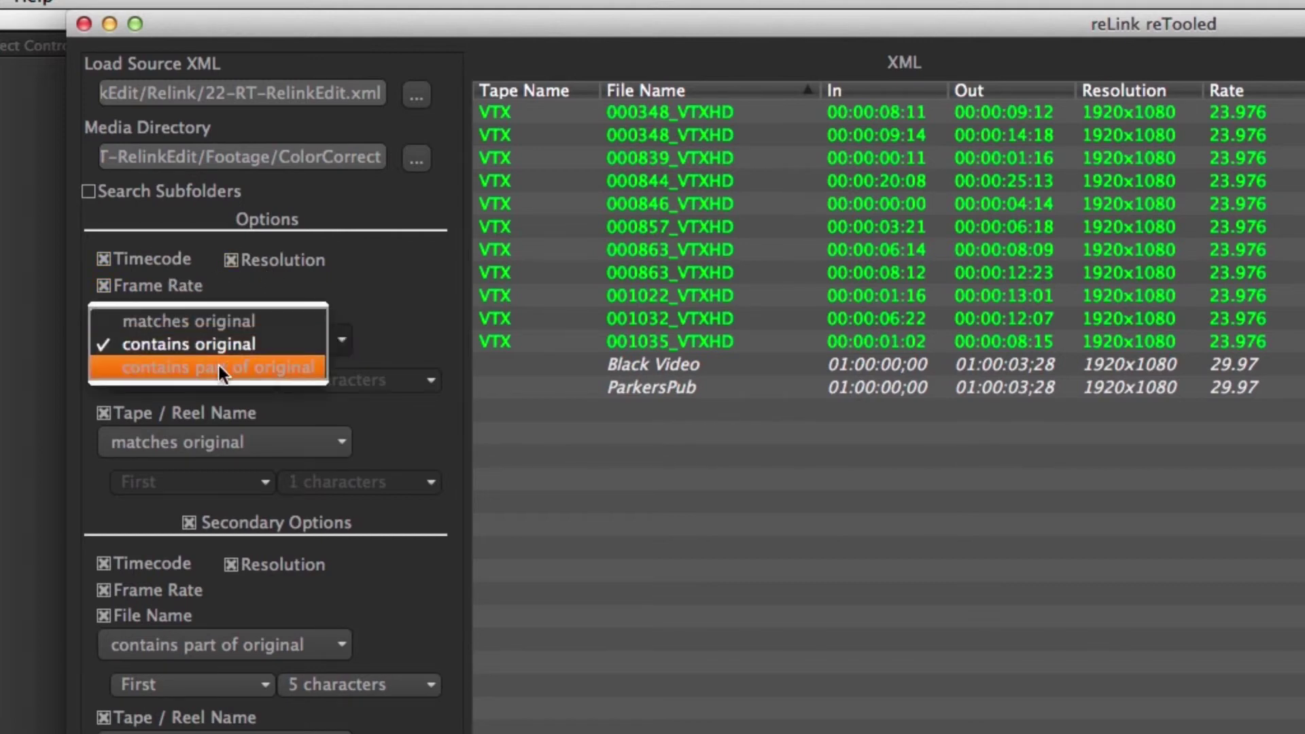
click(430, 313)
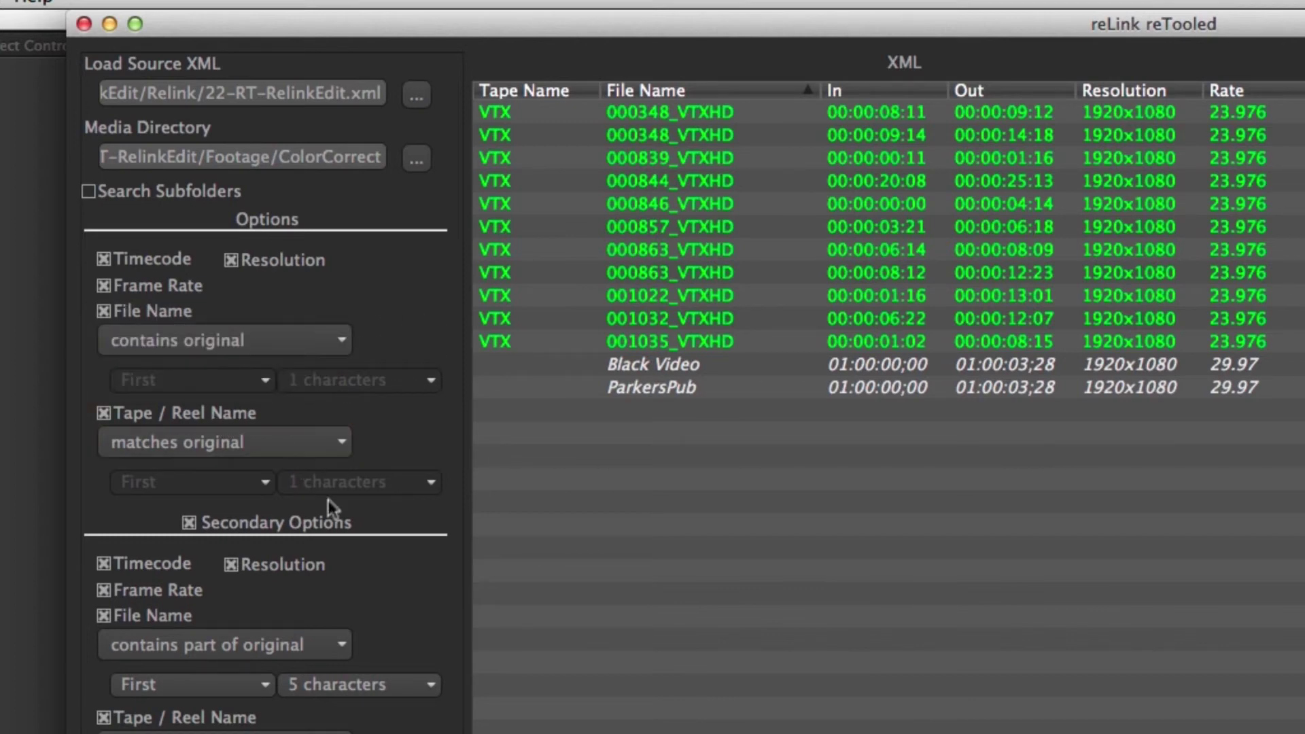
click(278, 451)
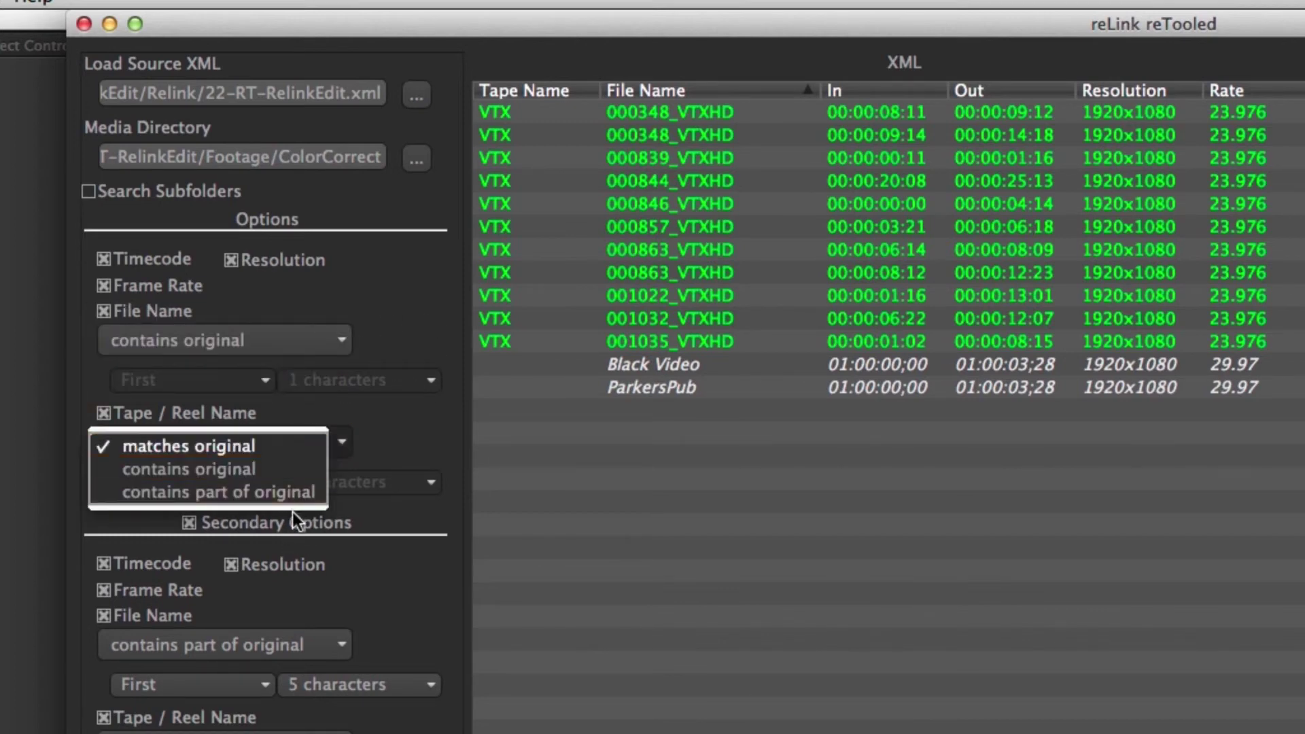
click(359, 446)
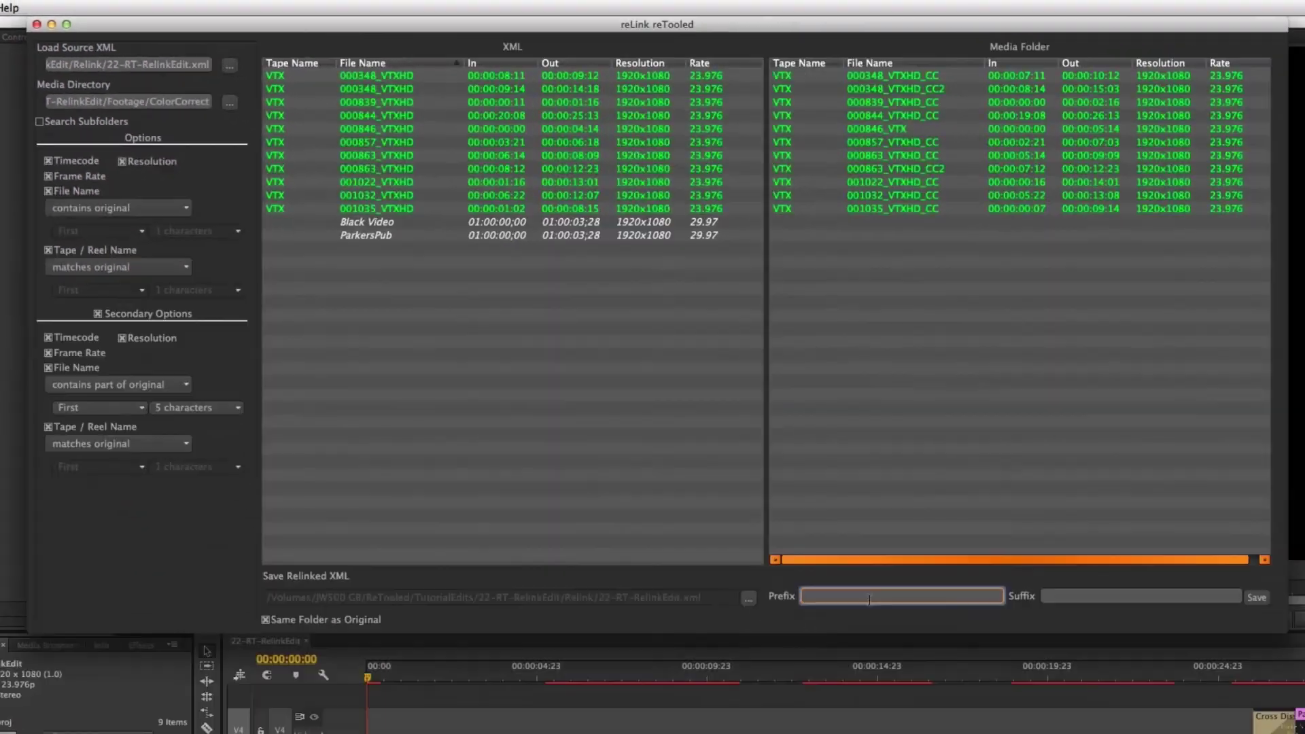
Step: Add the prefix 'relinked' and save the XML as relinked_22-RT-RelinkEdit.xml
click(870, 596)
text(relinked)
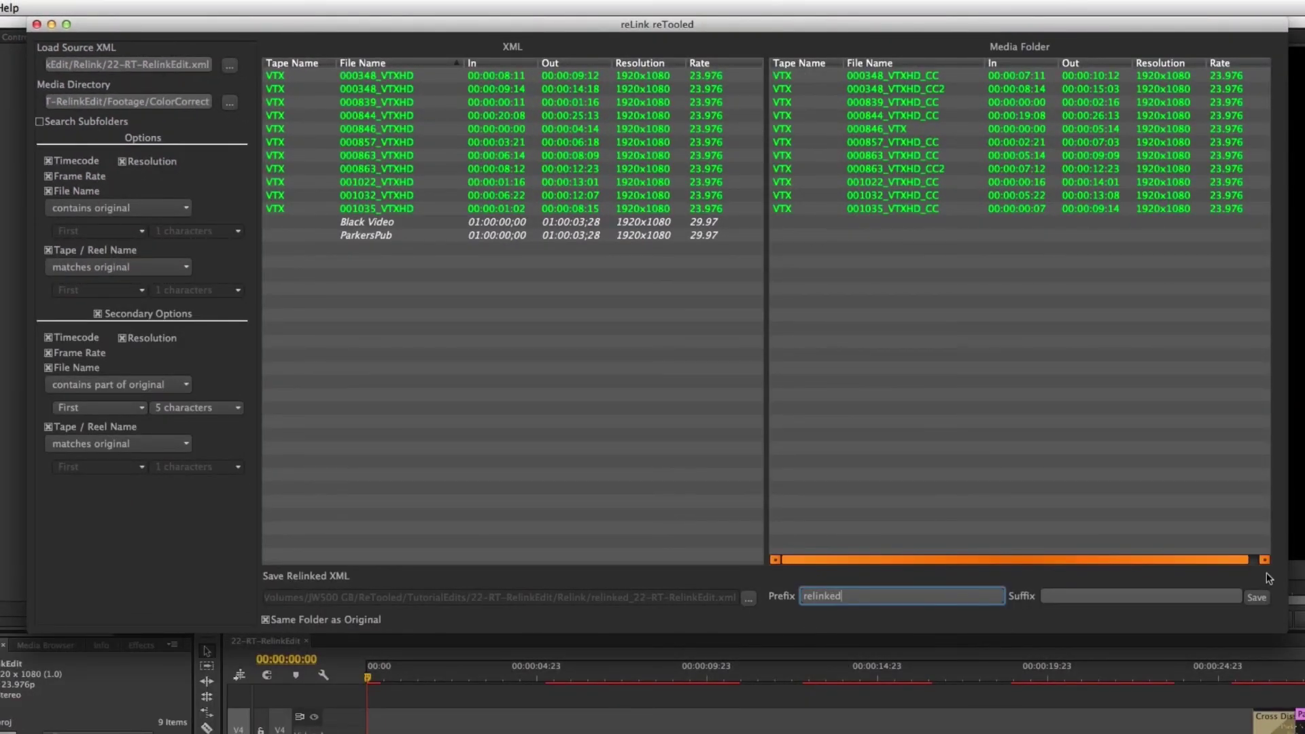
click(1257, 597)
click(697, 330)
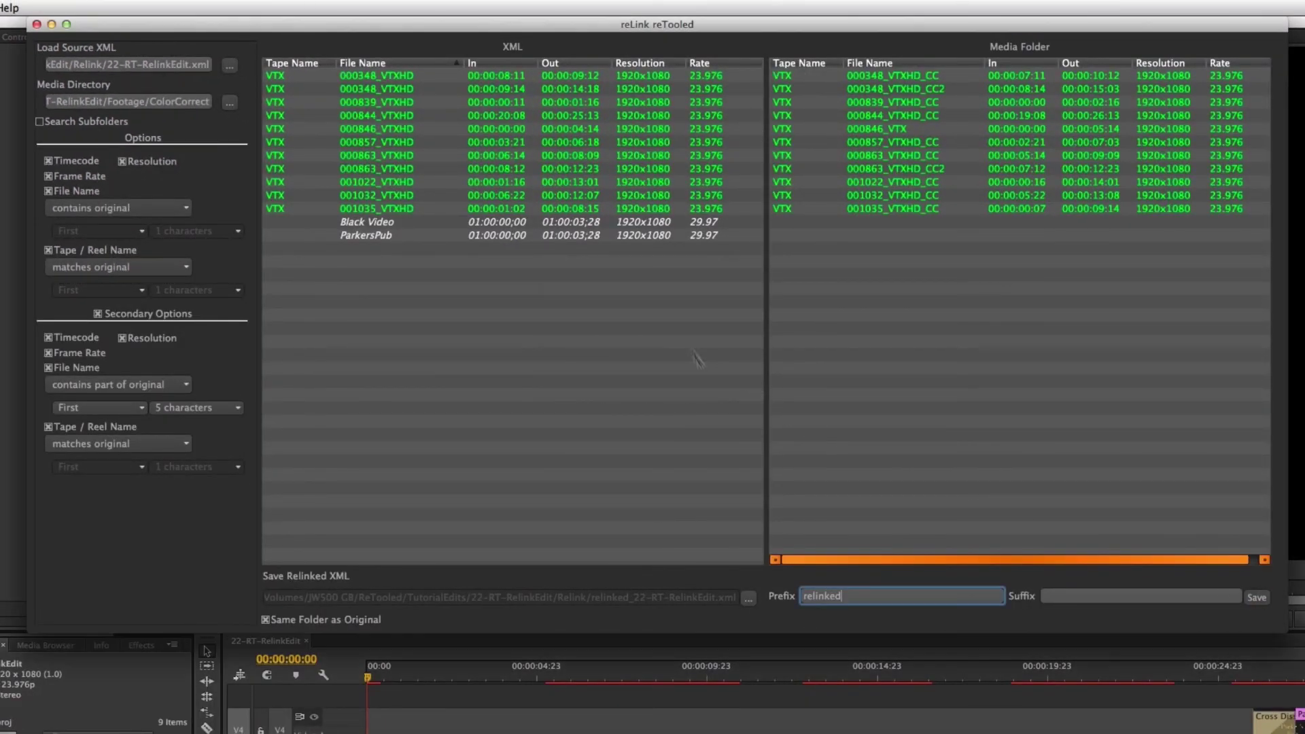